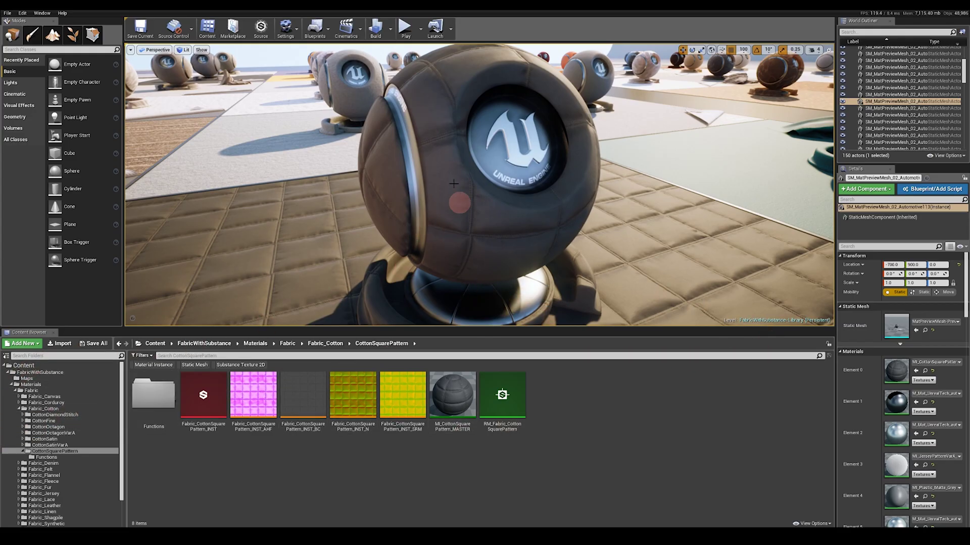
Step: Locate the selected mesh's Element 0 material in the project content and open the Fabric_CottonSquarePattern_INST Substance instance to review its parameters
key("g")
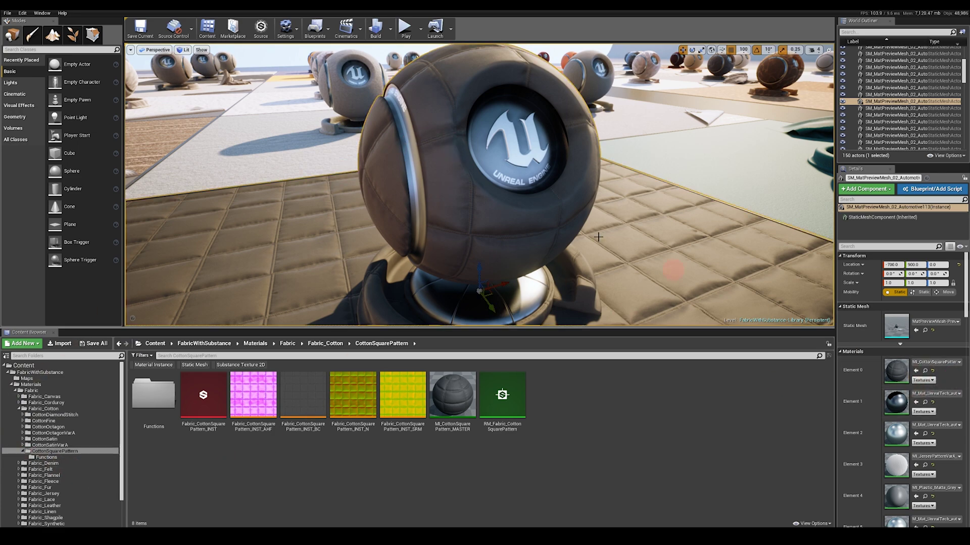
left_click(924, 370)
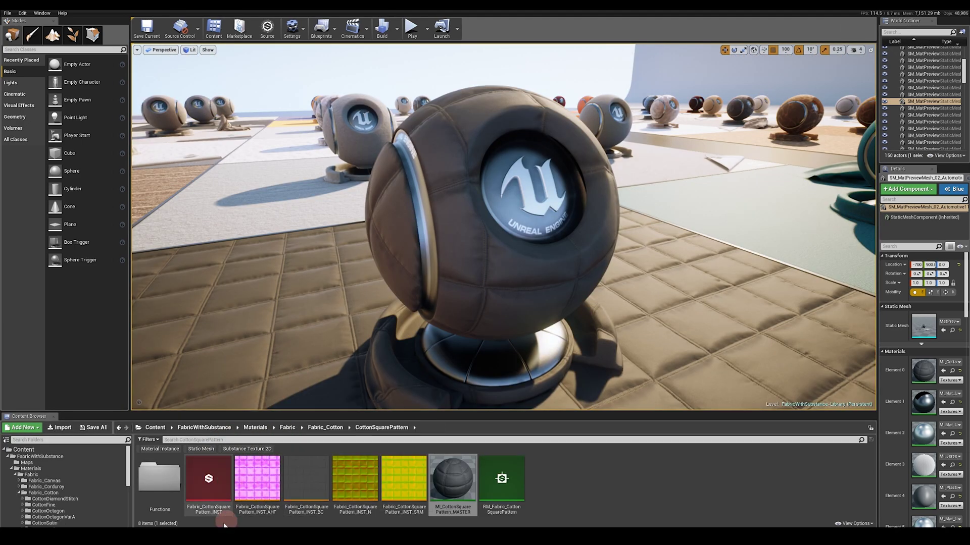
double_click(209, 477)
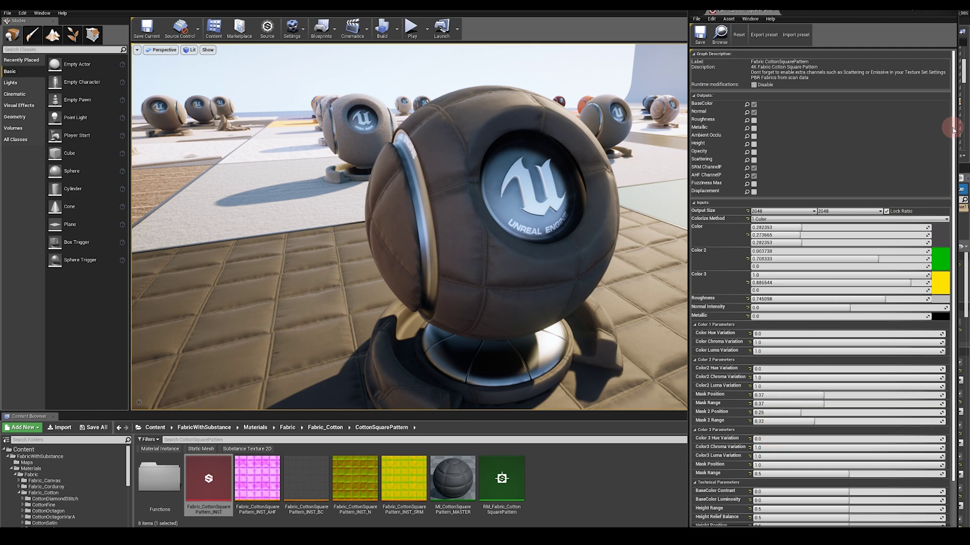
scroll(950, 234, "down", 2)
scroll(942, 182, "up", 2)
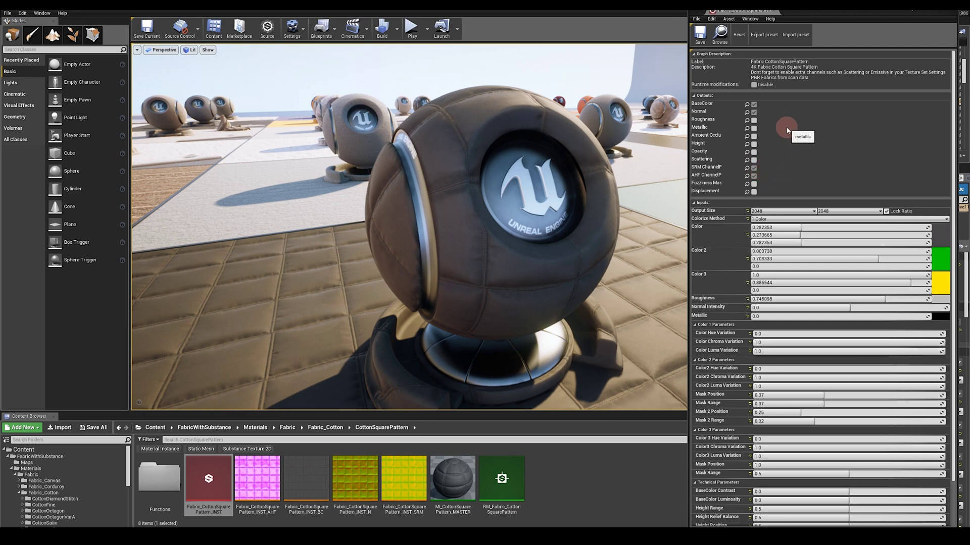
Step: Try generating the Roughness output texture for the cotton fabric, disable that output again, and reopen the Substance instance
left_click(754, 121)
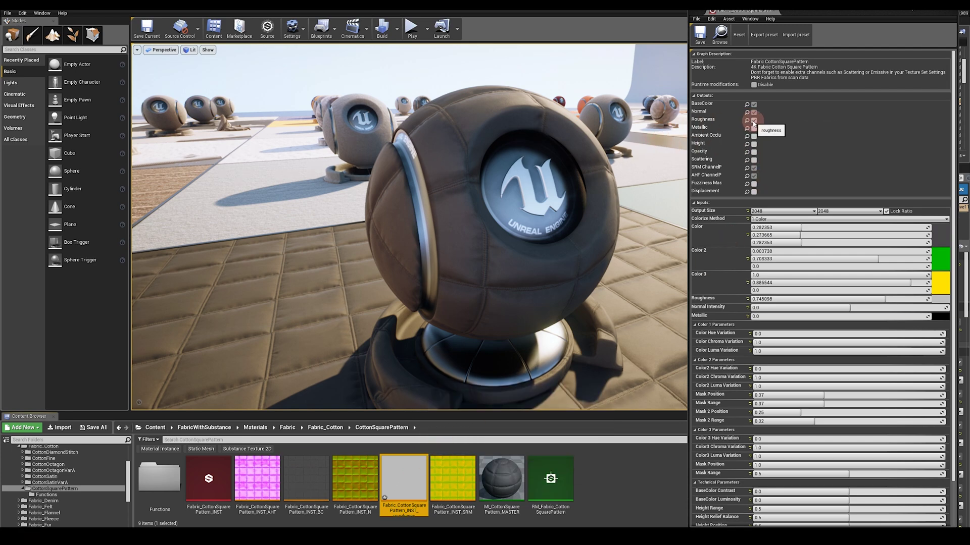
left_click(754, 121)
left_click(544, 347)
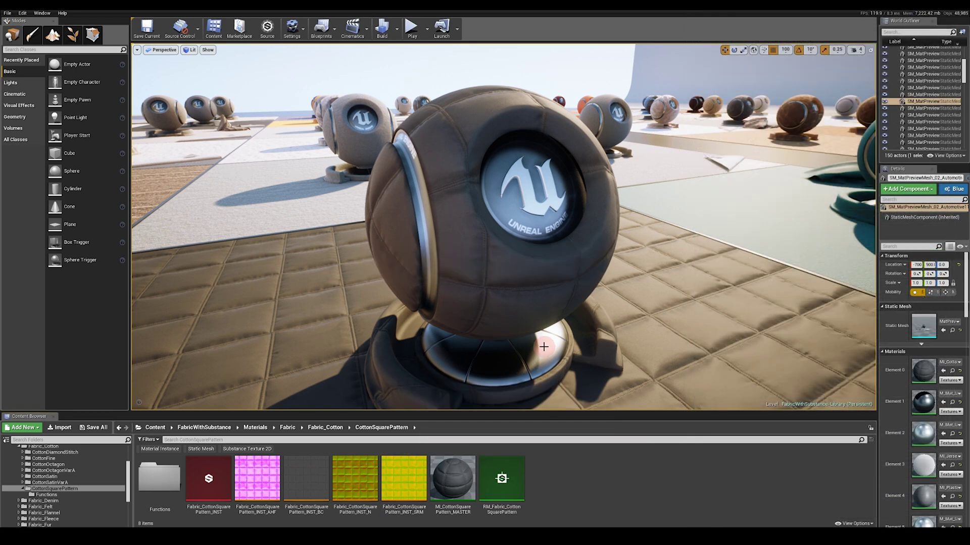
double_click(209, 479)
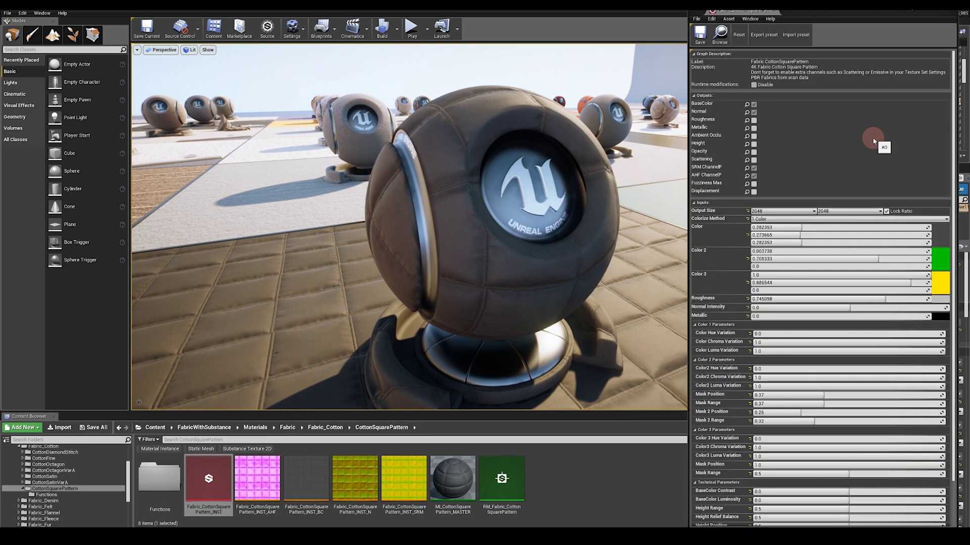
Step: Try several output sizes for the cotton fabric, including 256 and 1024, and return the output size to 2048
scroll(874, 141, "down", 2)
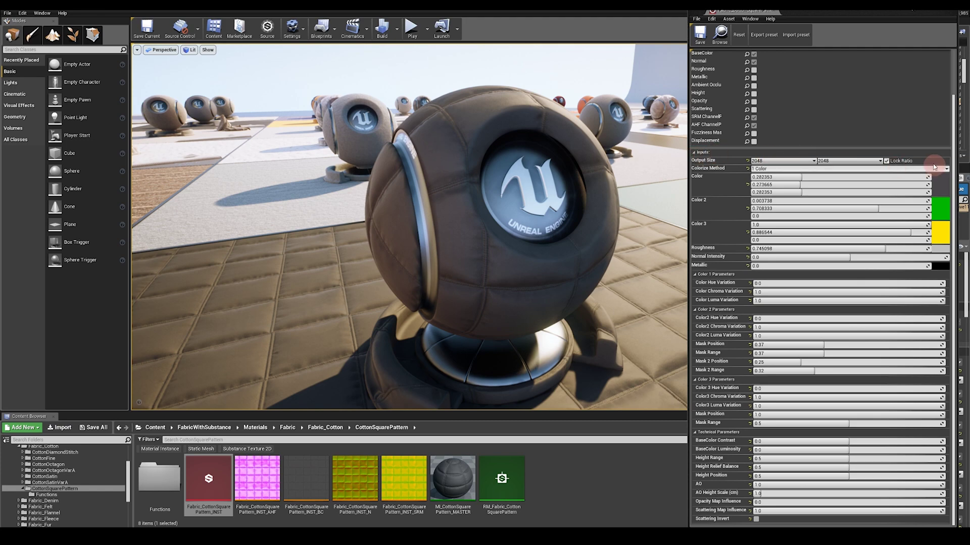
left_click(800, 161)
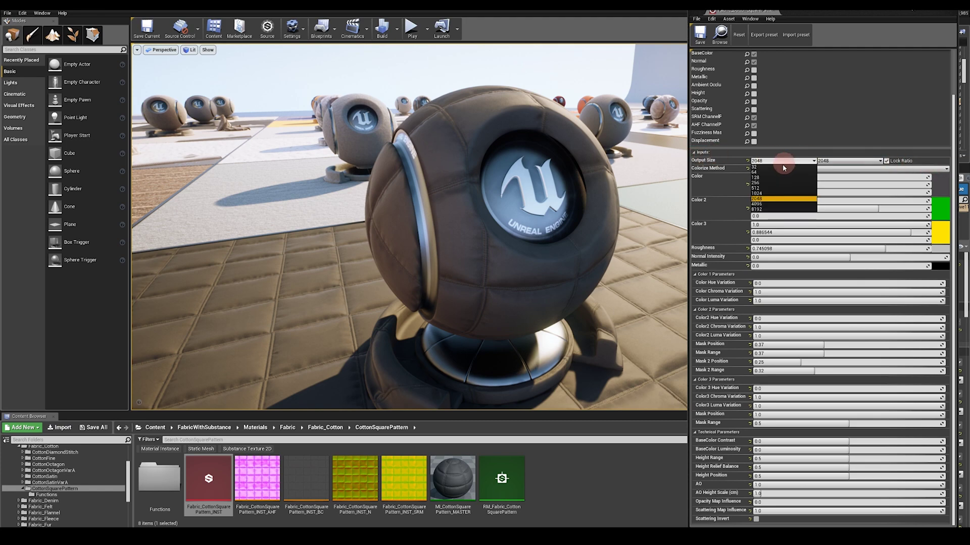
left_click(765, 184)
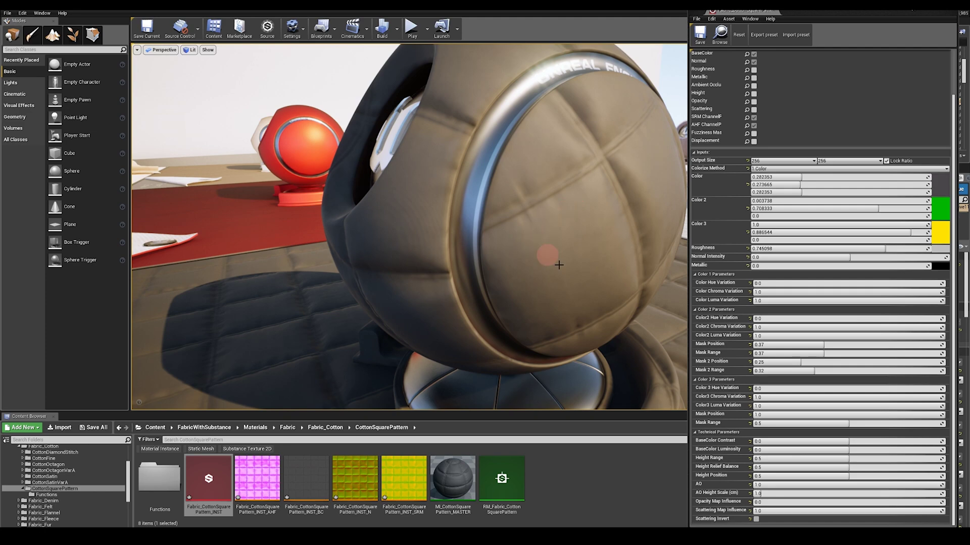
left_click(801, 162)
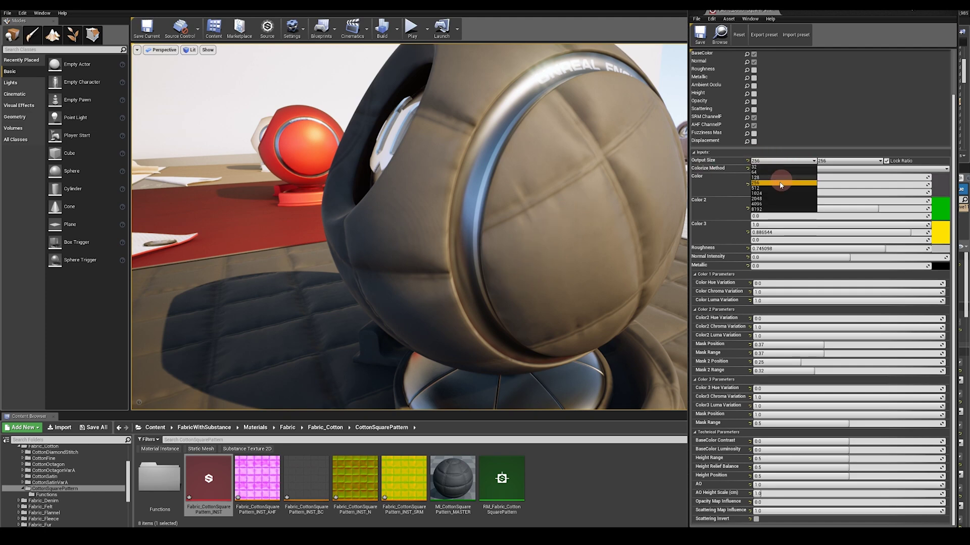
left_click(766, 194)
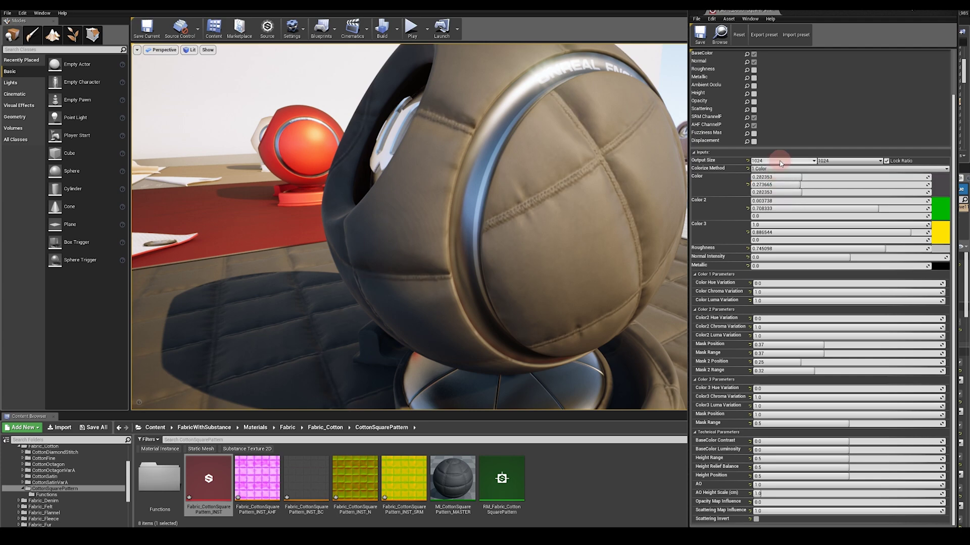
left_click(781, 162)
left_click(776, 201)
left_click(790, 162)
left_click(766, 205)
left_click(786, 161)
left_click(767, 194)
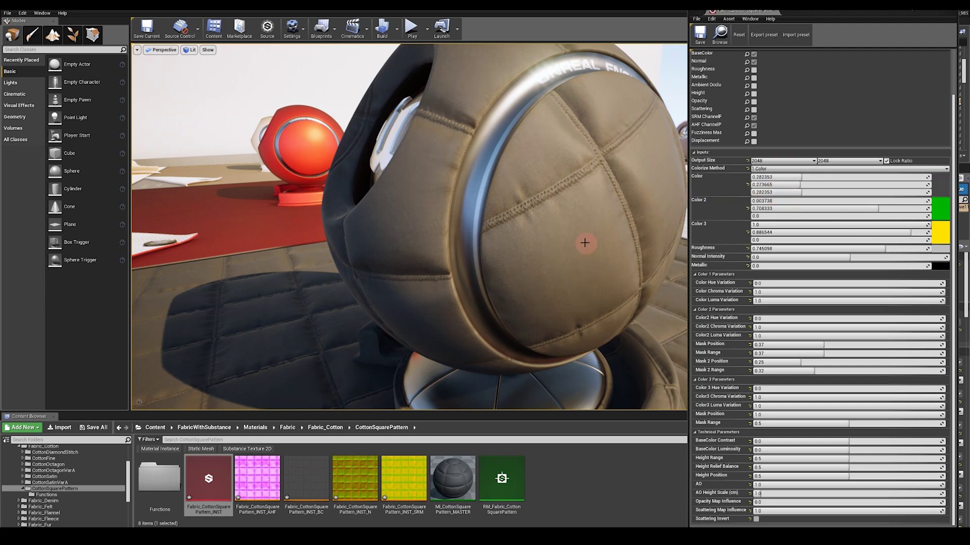
left_click_drag(582, 197, 568, 212, "alt")
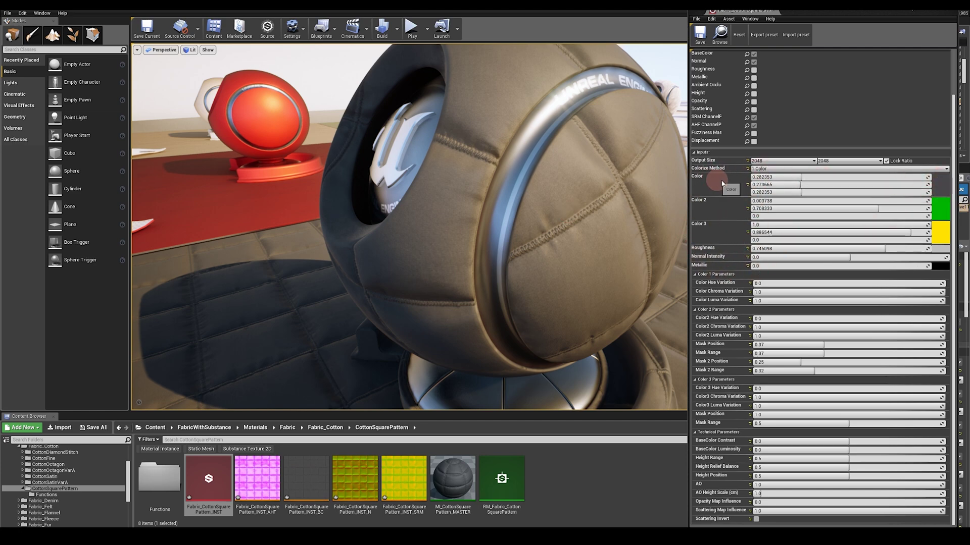
Step: Try a bright green as the fabric's base Color, about 0.32, 1.0, 0.10 in RGB
left_click(940, 186)
mouse_move(845, 252)
left_mouse_down()
mouse_move(861, 250)
mouse_move(887, 209)
left_mouse_up()
left_click_drag(567, 178, 444, 176, "alt")
left_click_drag(846, 272, 814, 282)
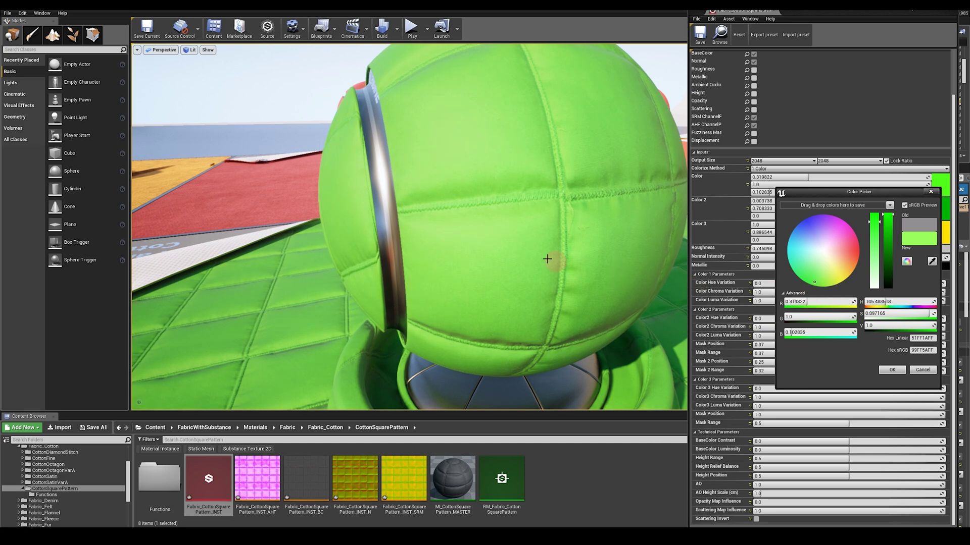
mouse_move(523, 250)
left_mouse_down("alt")
mouse_move(716, 261)
mouse_move(655, 229)
left_mouse_up("alt")
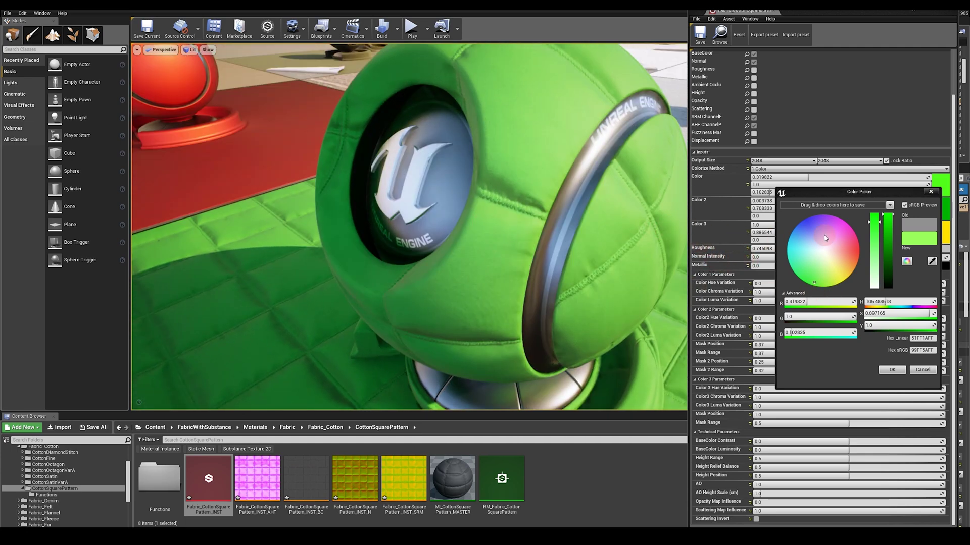
Step: Try a purple as the fabric's base Color, about 0.49, 0.18, 1.0 in RGB, and check the base color texture
left_click_drag(824, 237, 819, 221)
left_click_drag(568, 210, 579, 287, "alt")
mouse_move(315, 472)
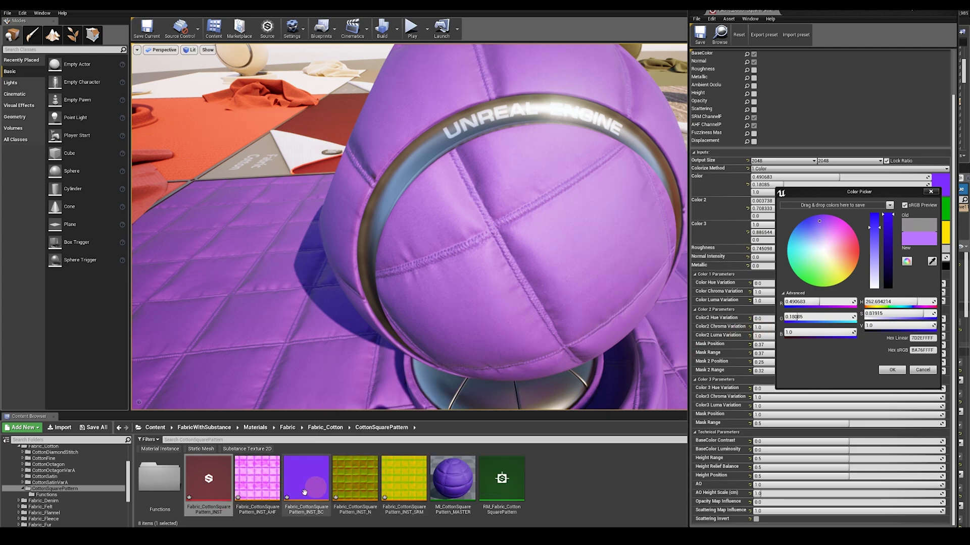
mouse_move(301, 490)
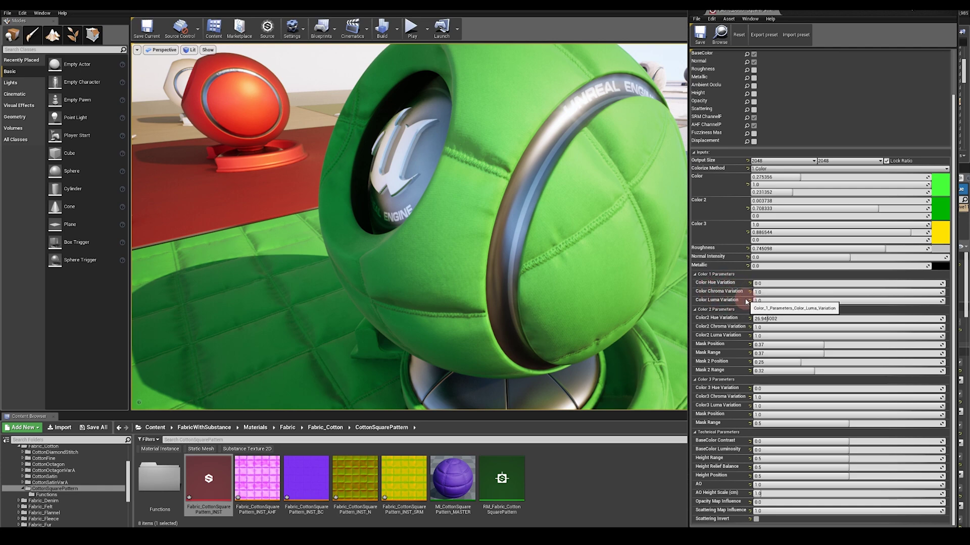
Step: Set the hue variation in the Color 1 parameters to about 56.7 and inspect the fabric on the preview mesh
left_click_drag(394, 214, 601, 206, "alt")
right_click_drag(601, 206, 643, 201)
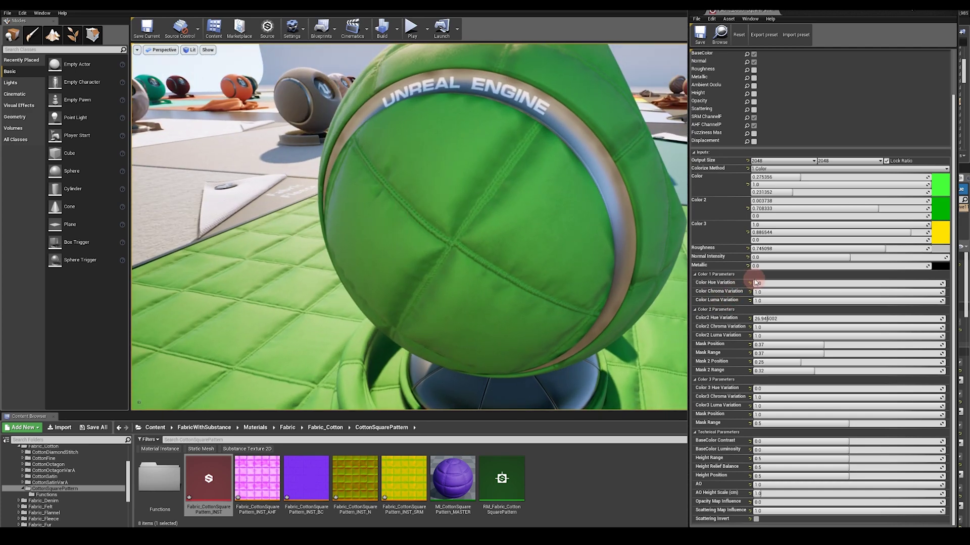
left_click_drag(756, 282, 821, 283)
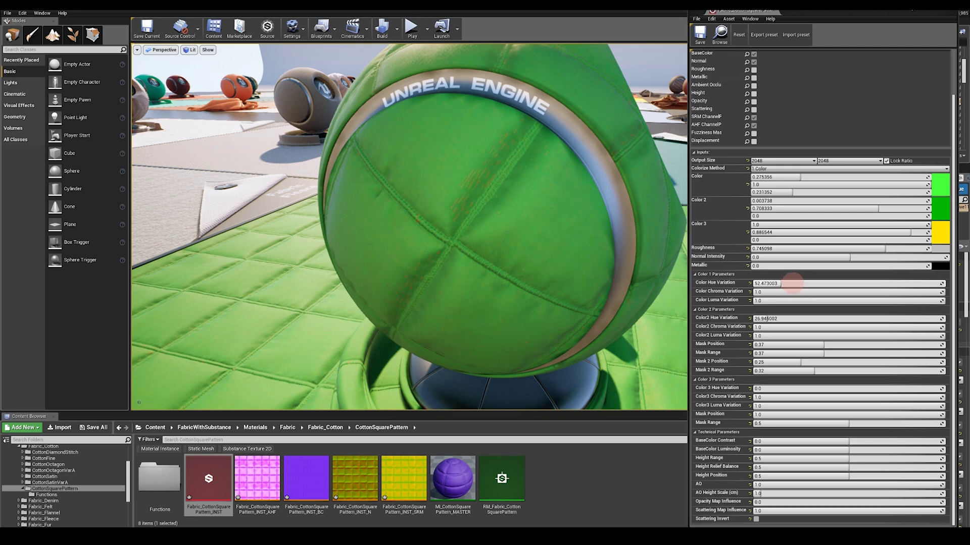
left_click_drag(793, 282, 718, 304)
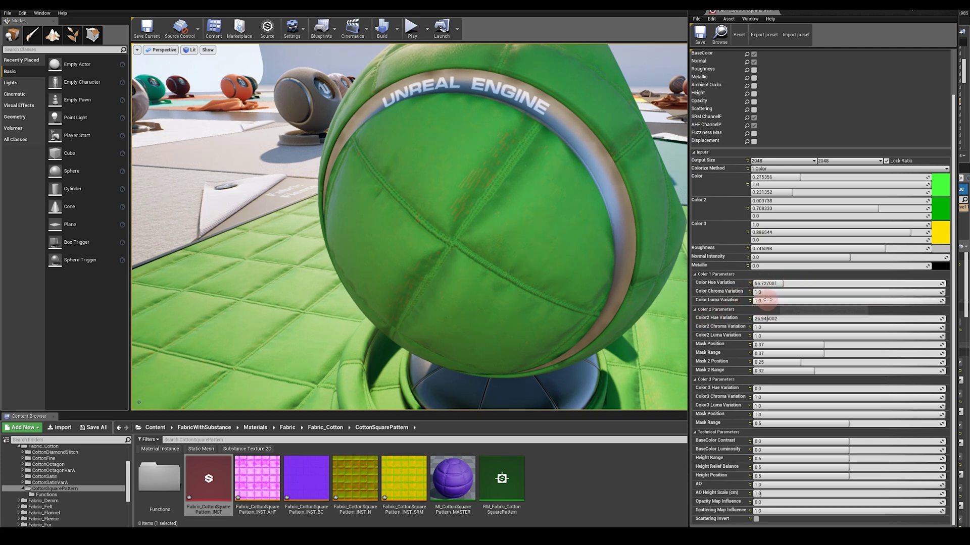
right_click_drag(462, 253, 517, 218)
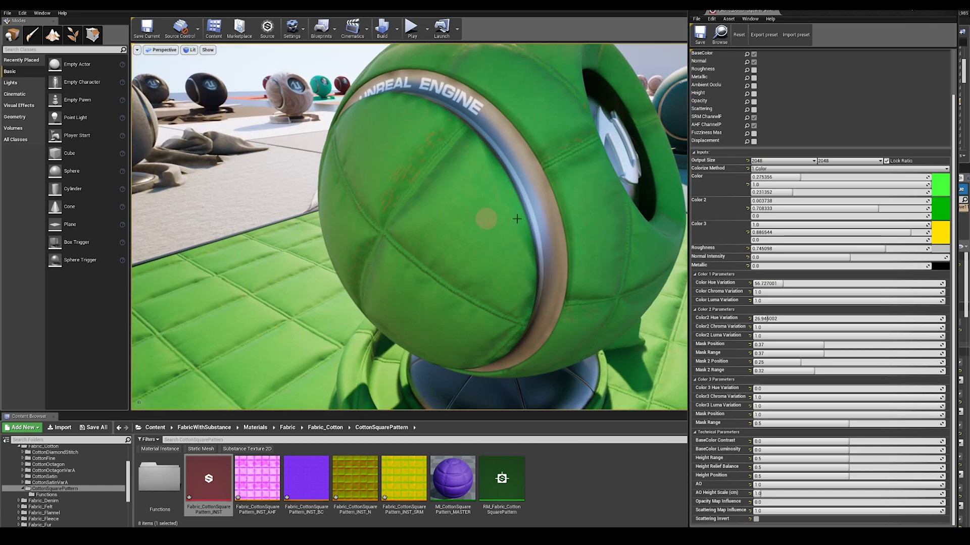
Step: Set the Colorize Method to 2 Colors and inspect the fabric's shading on the preview mesh
left_click(782, 170)
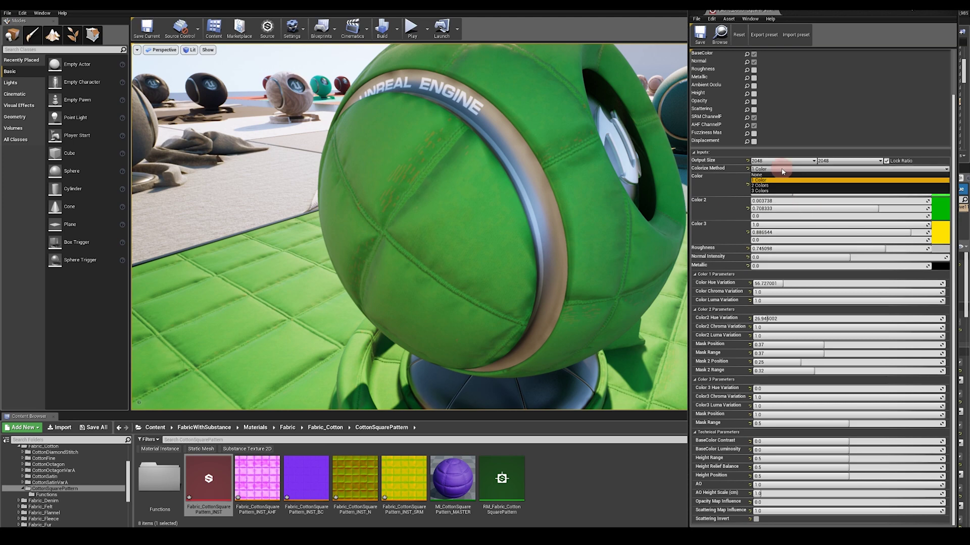
left_click(771, 186)
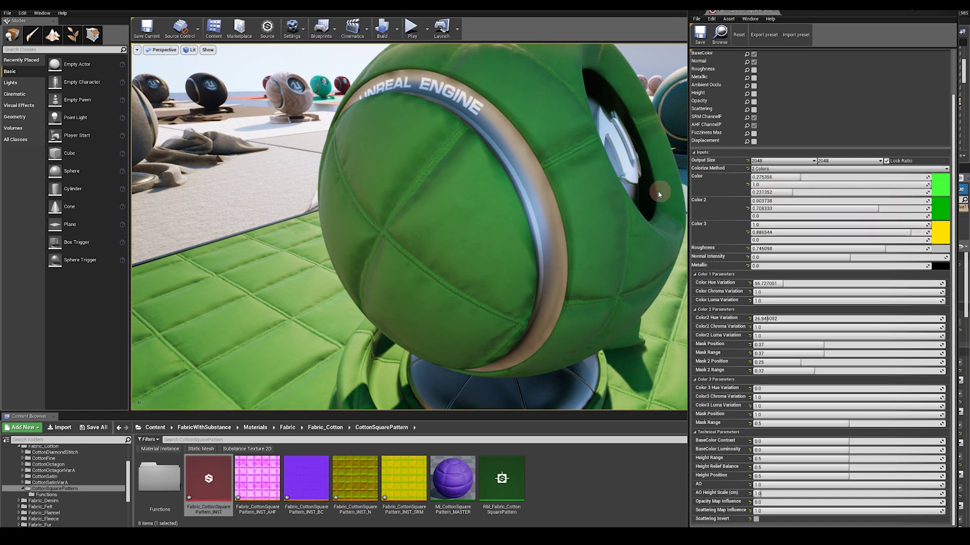
left_click_drag(547, 172, 295, 168, "alt")
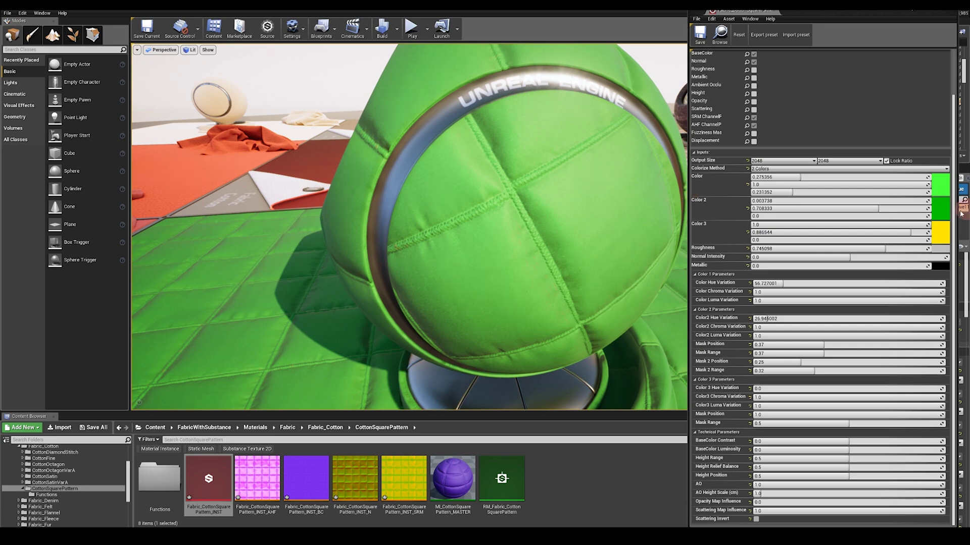
Step: Change Color 2 to a red of about 0.71, 0.16, 0.04, with Mask Position 0.432 and Mask Range 0.512
left_click(941, 208)
left_click(860, 284)
left_click(896, 395)
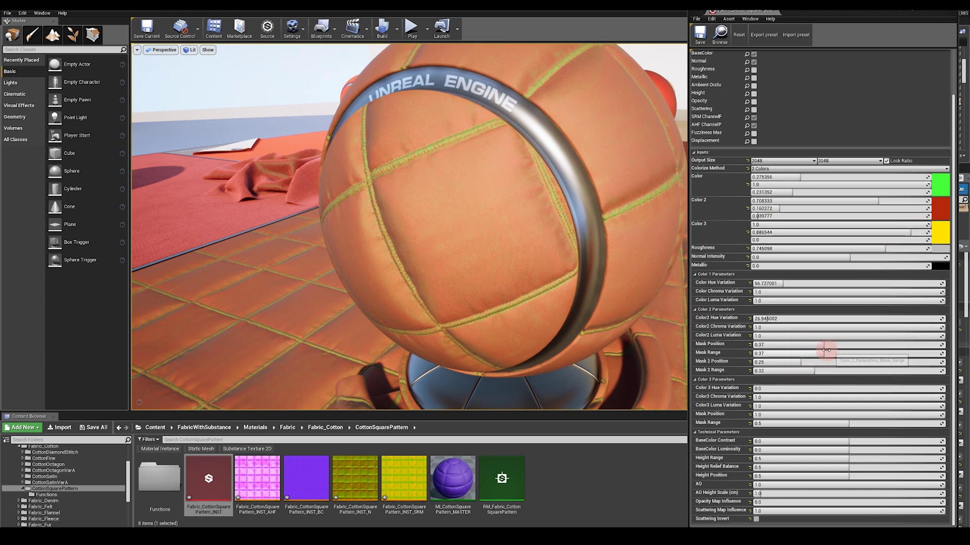
left_click_drag(819, 345, 885, 355)
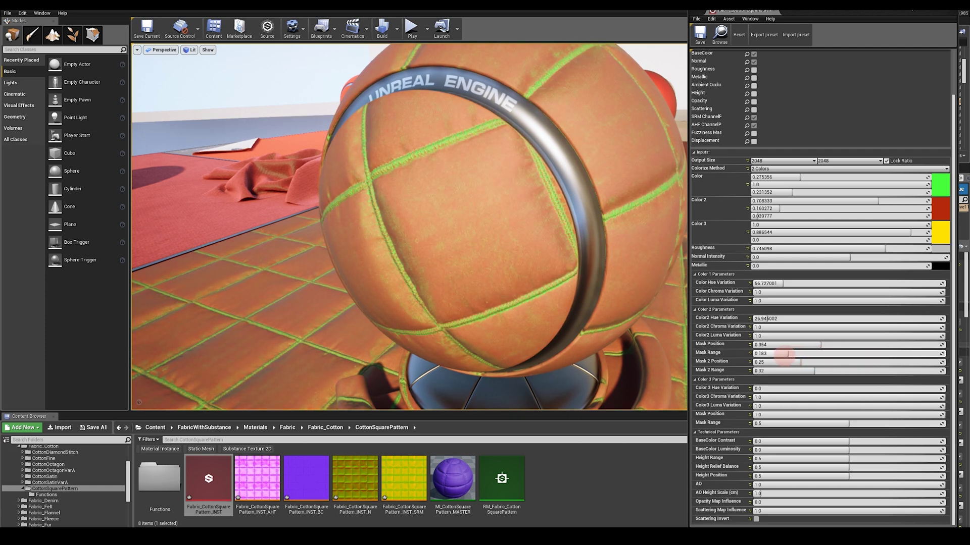
left_click_drag(784, 357, 836, 345)
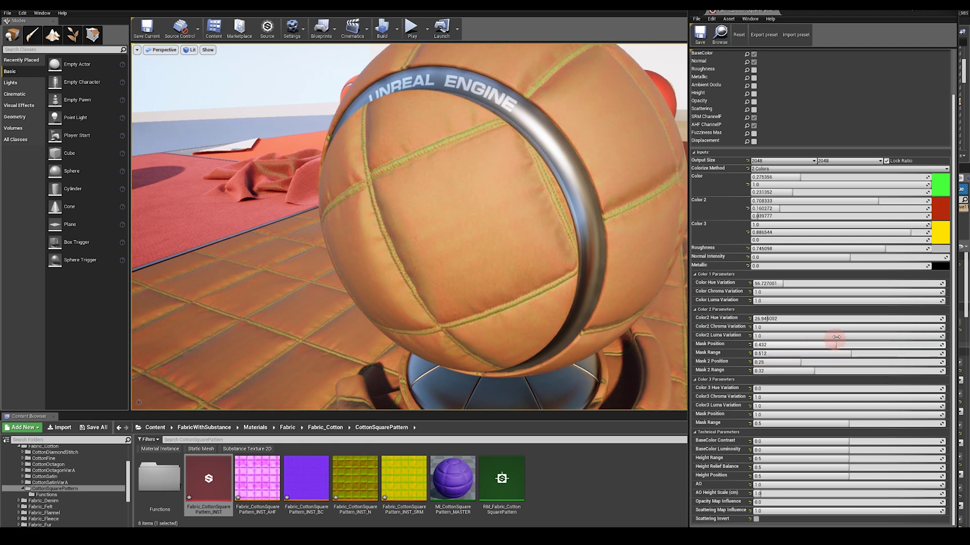
Step: Switch the Colorize Method to 3 Colors and set Mask 2 Position to 0.282 and Mask 2 Range to 0.22
left_click(842, 169)
left_click(814, 191)
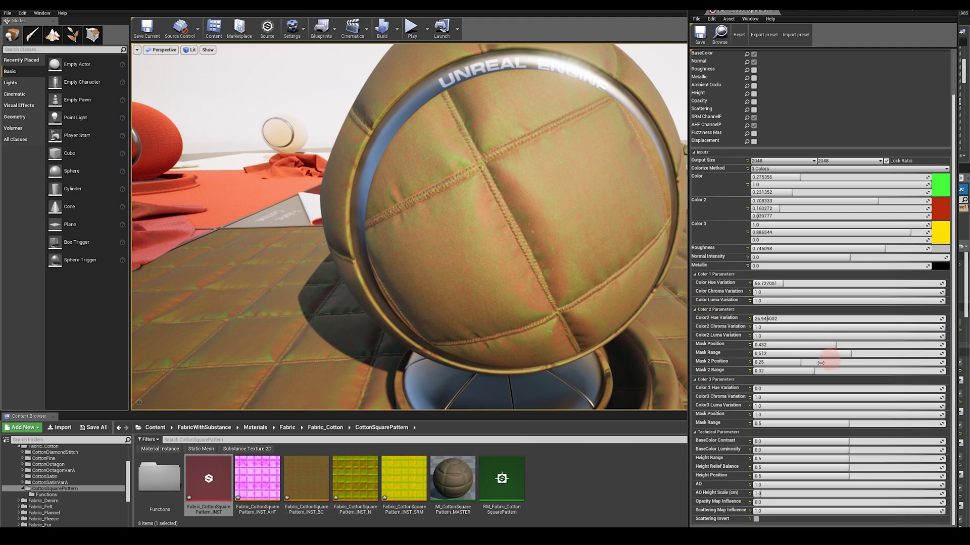
left_click_drag(815, 363, 781, 373)
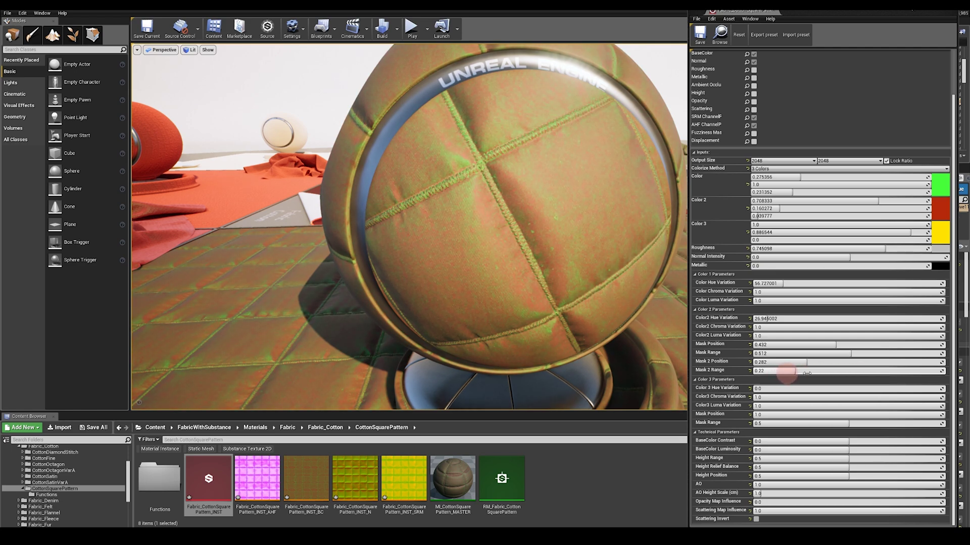
mouse_move(538, 286)
left_mouse_down("alt")
mouse_move(623, 277)
mouse_move(529, 289)
left_mouse_up("alt")
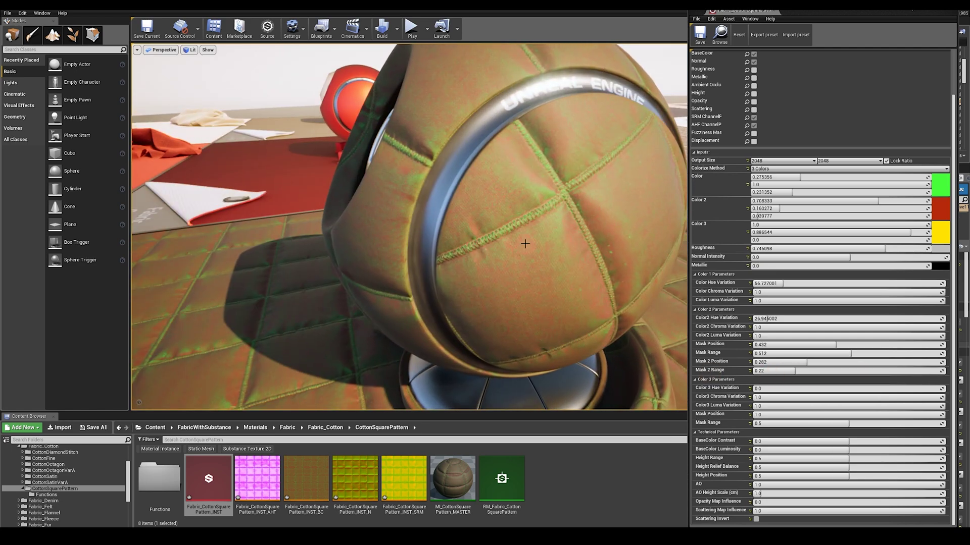
Step: Set the fabric's first Color to an orange of about 1.0, 0.445, 0.213 in RGB
left_click(940, 192)
left_click(848, 260)
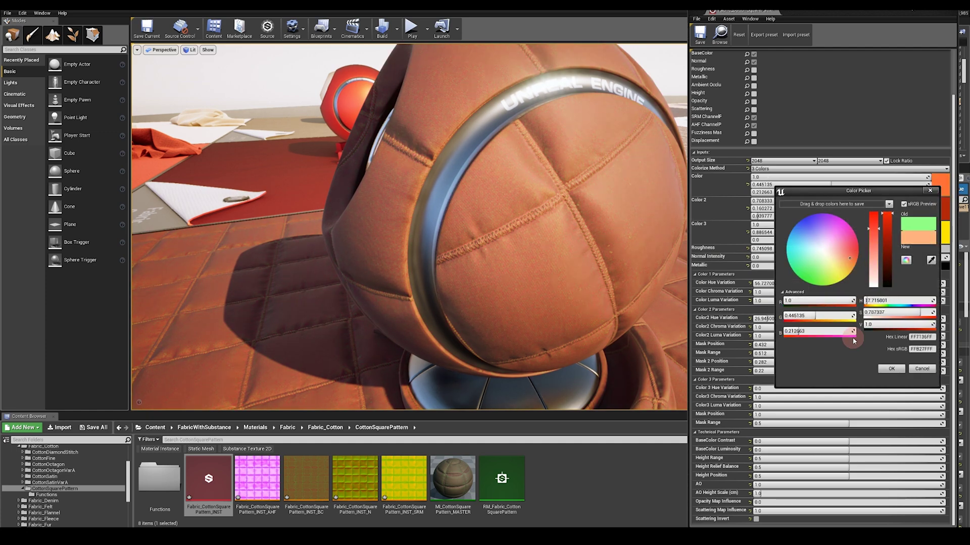
left_click(891, 369)
Step: Set Color 2 to a muted brown of about 0.708, 0.559, 0.479 in RGB
left_click(940, 207)
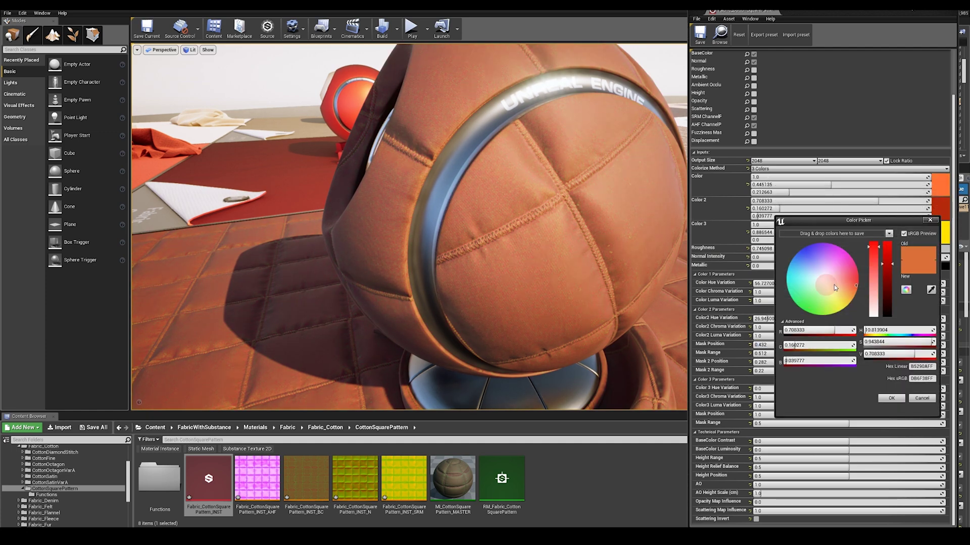
left_click(847, 286)
left_click_drag(847, 288, 831, 286)
left_click(833, 283)
left_click(891, 398)
Step: Set Color 3 to pale yellow (about 1.0, 0.821, 0.510), Mask Position to 0.444, Mask Range to 0.502 and Mask 2 Position to 0.382
left_click(937, 226)
left_click_drag(848, 319, 838, 299)
left_click(826, 362)
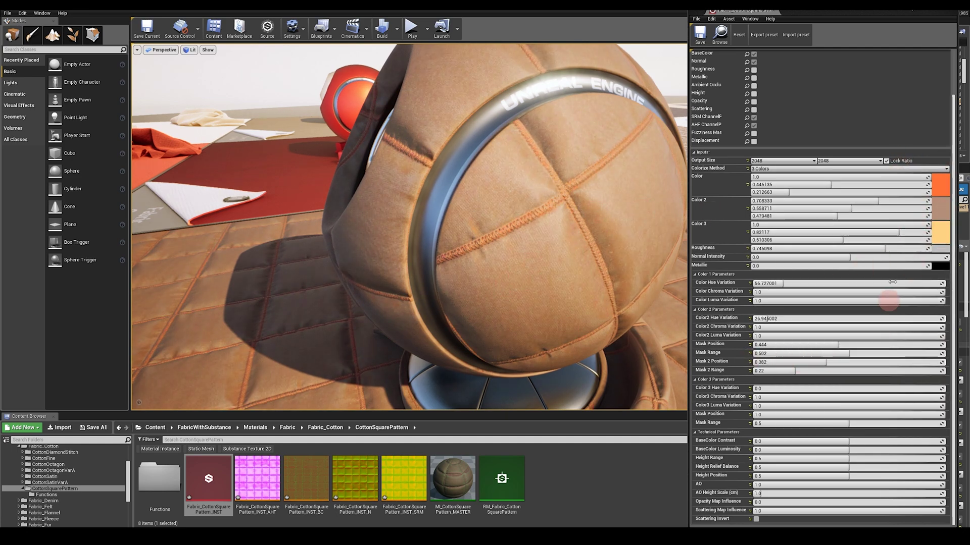
left_click_drag(545, 256, 565, 240)
left_click_drag(455, 208, 349, 222, "alt")
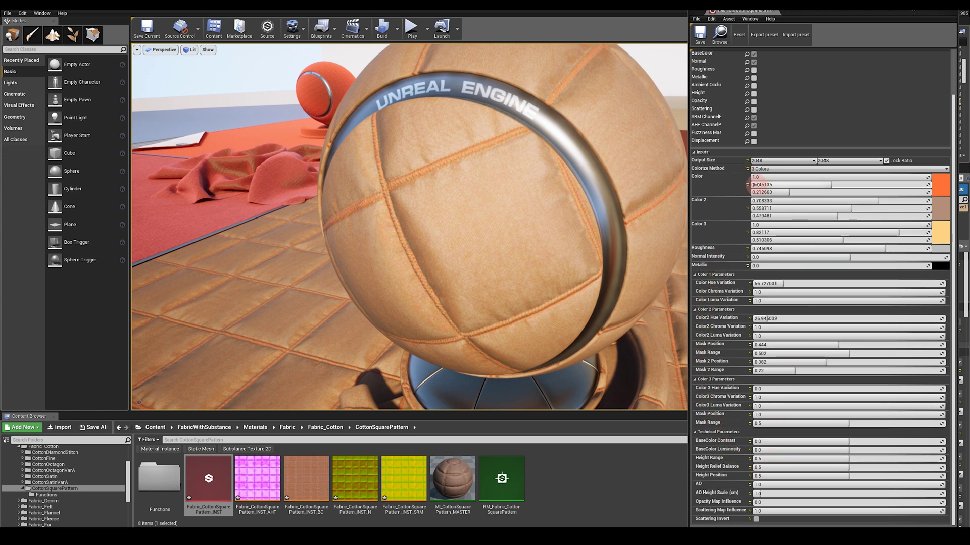
Step: Switch the Colorize Method back to 1 Color and reset Color, Color 2 and Color 3 to their default values
left_click(749, 172)
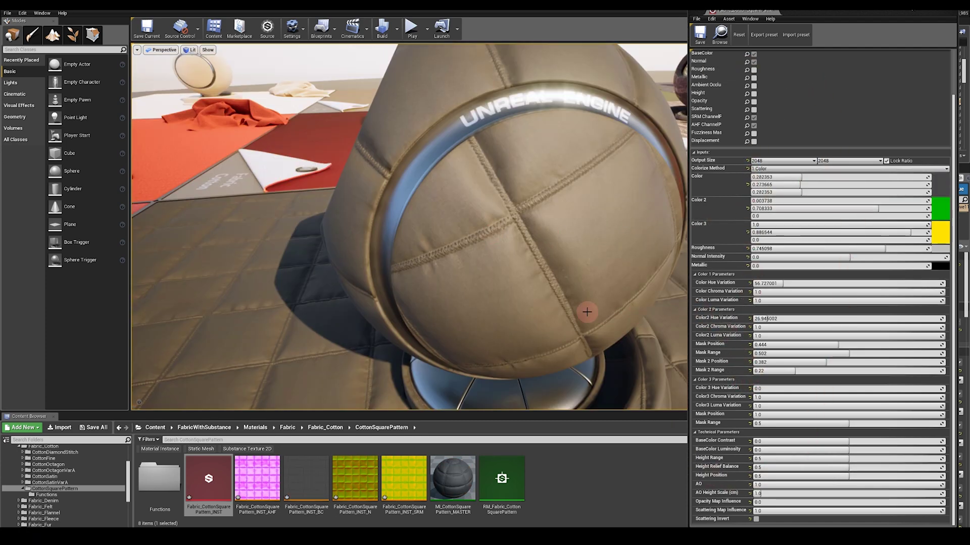
left_click_drag(524, 240, 447, 150, "alt")
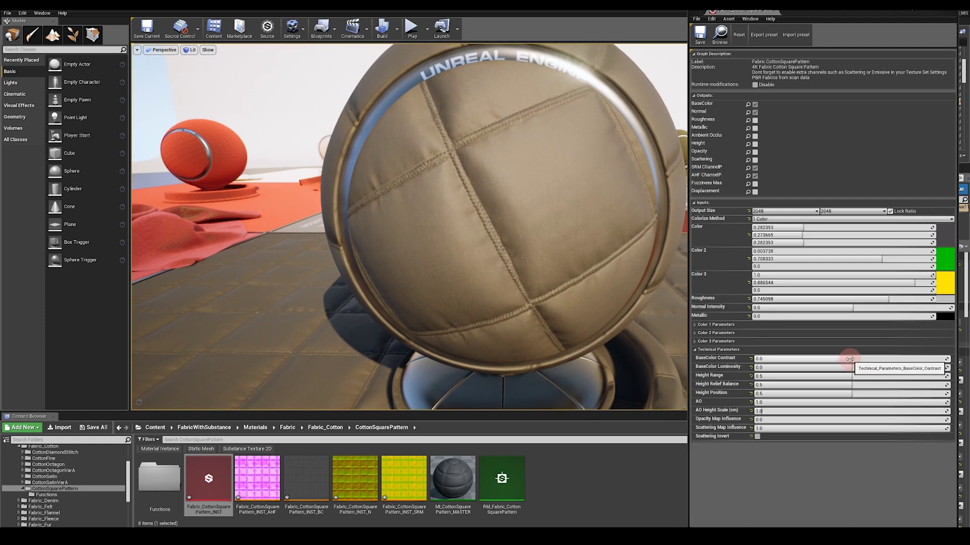
Step: Set the fabric's BaseColor Contrast to -0.07 and its BaseColor Luminosity to 0.039
mouse_move(853, 359)
left_mouse_down()
mouse_move(913, 359)
mouse_move(768, 358)
mouse_move(907, 359)
mouse_move(794, 359)
mouse_move(912, 368)
mouse_move(790, 368)
mouse_move(853, 368)
mouse_move(799, 370)
mouse_move(948, 368)
mouse_move(808, 369)
mouse_move(849, 368)
left_mouse_up()
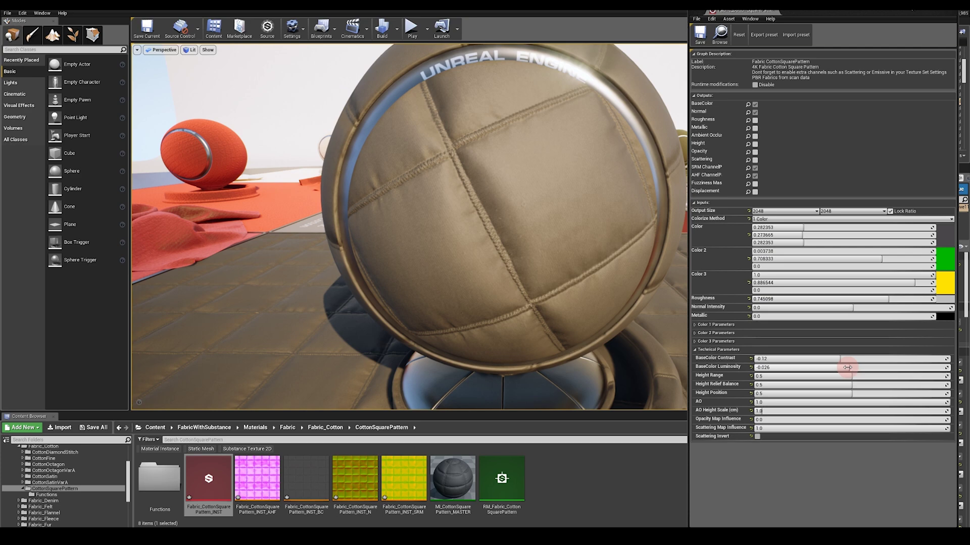
left_click_drag(847, 368, 751, 369)
left_click_drag(827, 370, 844, 361)
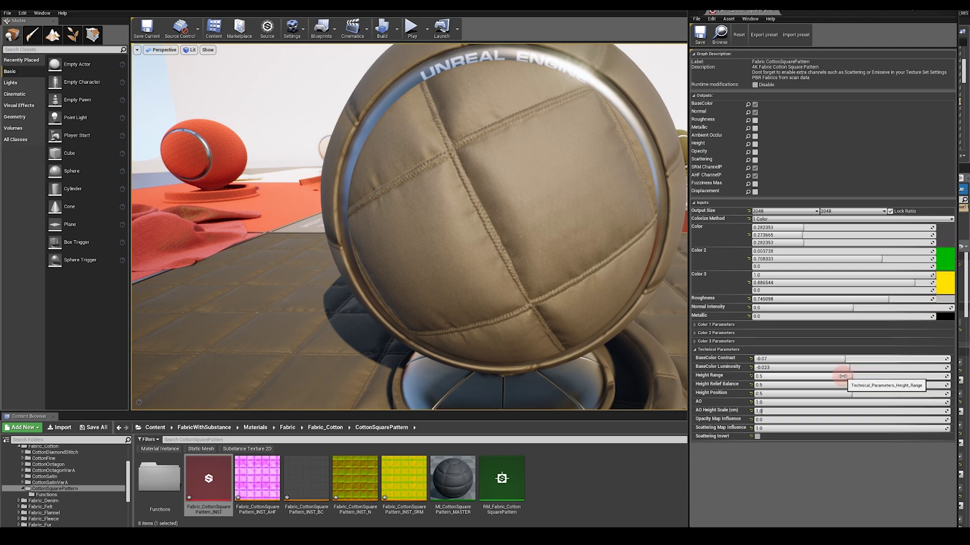
mouse_move(847, 368)
left_mouse_down()
mouse_move(762, 368)
mouse_move(881, 368)
mouse_move(801, 370)
mouse_move(865, 368)
mouse_move(855, 368)
left_mouse_up()
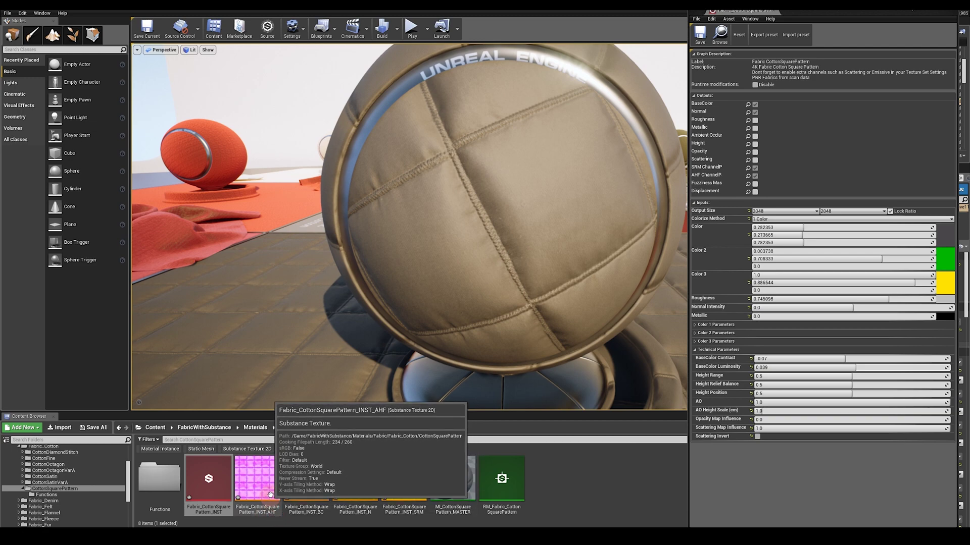
left_click(277, 515)
left_click(751, 427)
left_click(540, 389)
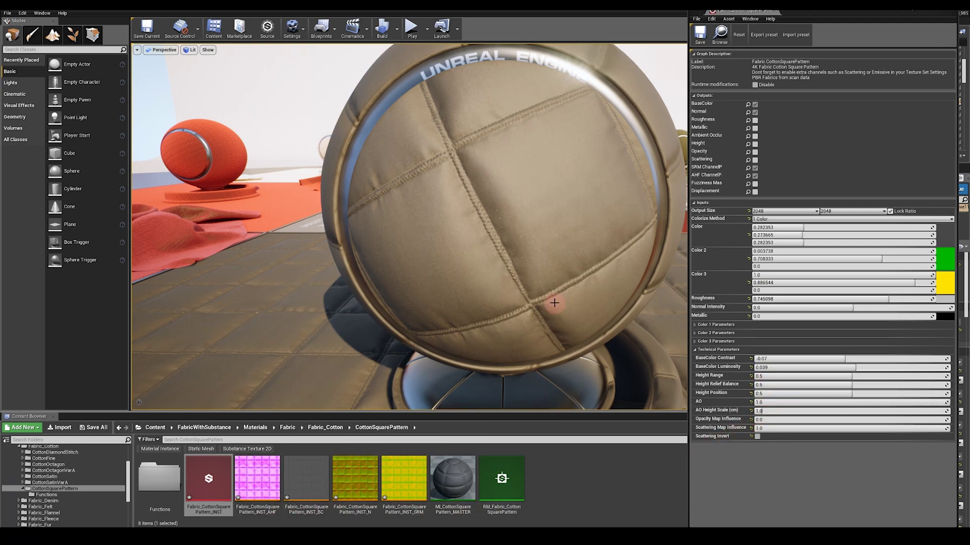
Step: Set the fabric's Height Position to 0.471 in the technical parameters
left_click_drag(553, 303, 307, 349, "alt")
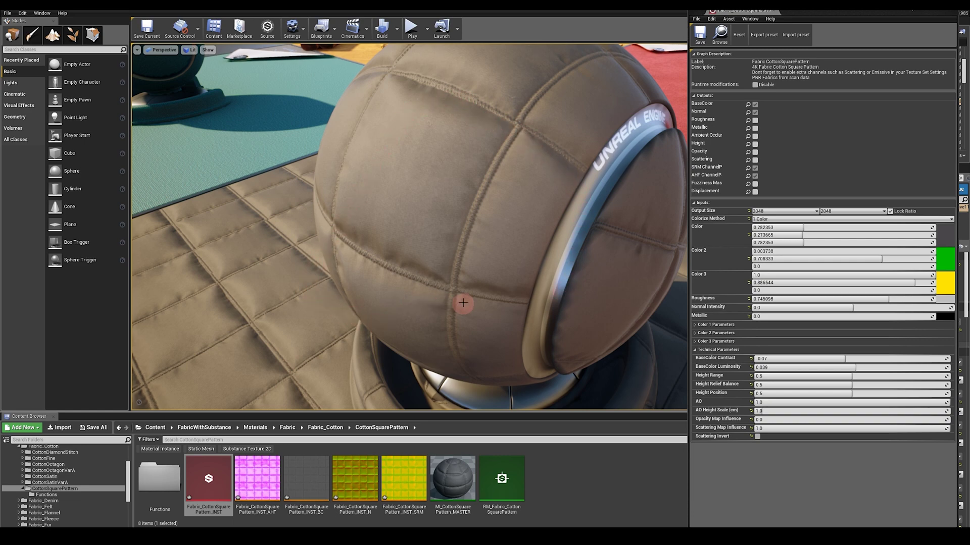
left_click_drag(464, 302, 477, 253, "alt")
left_click_drag(833, 394, 778, 397)
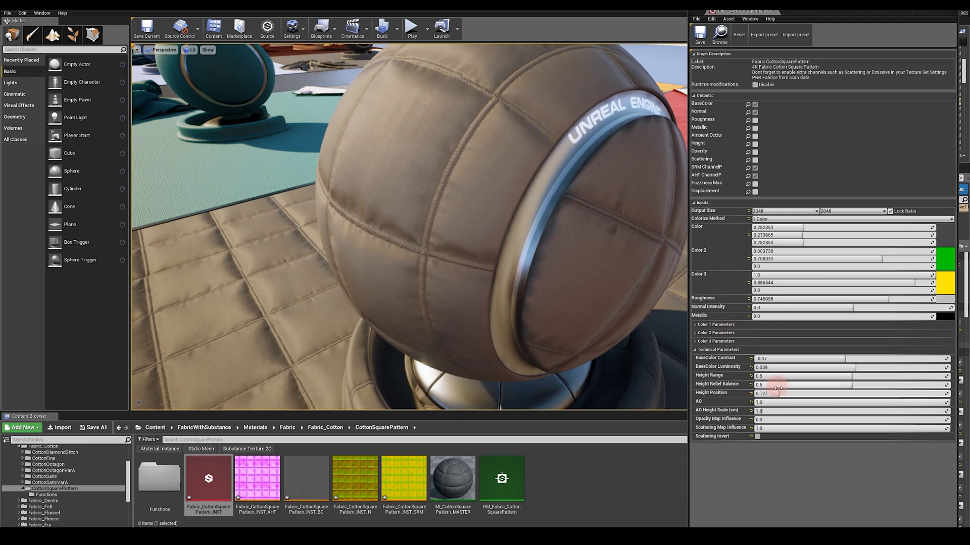
left_click_drag(772, 393, 830, 394)
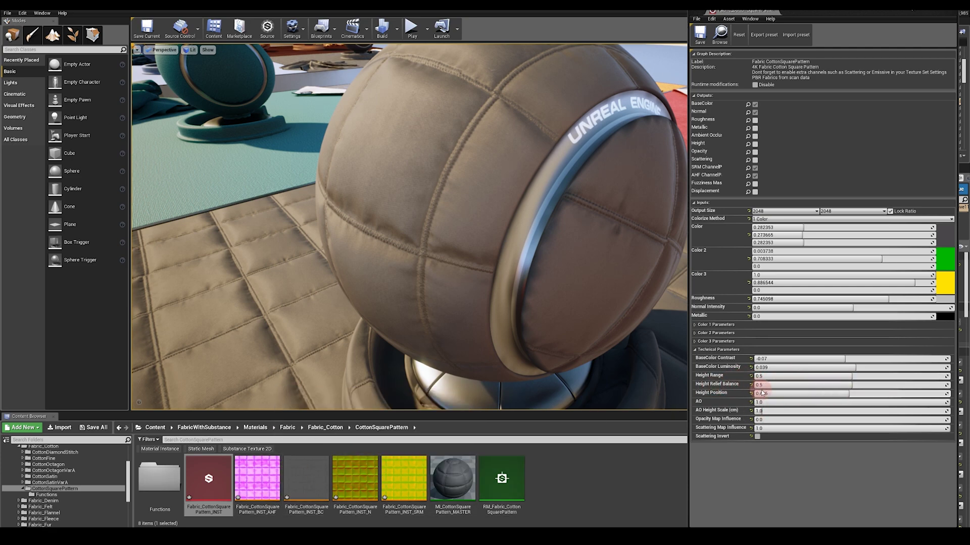
mouse_move(764, 393)
left_mouse_down()
mouse_move(880, 392)
mouse_move(845, 394)
left_mouse_up()
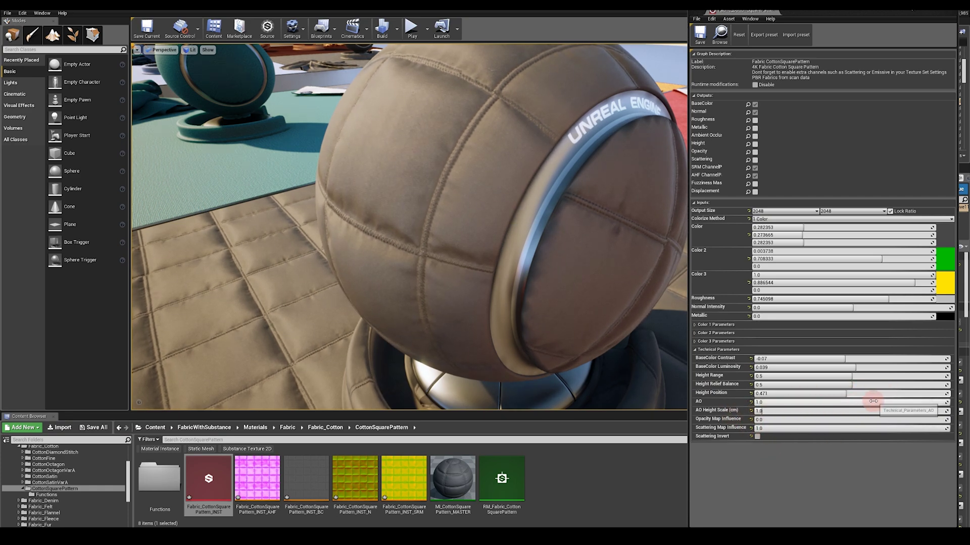
Step: Try the fabric's AO at 0.0 and at 0.998, comparing the shading on the preview mesh and its shadowed floor
left_click_drag(576, 314, 453, 234, "alt")
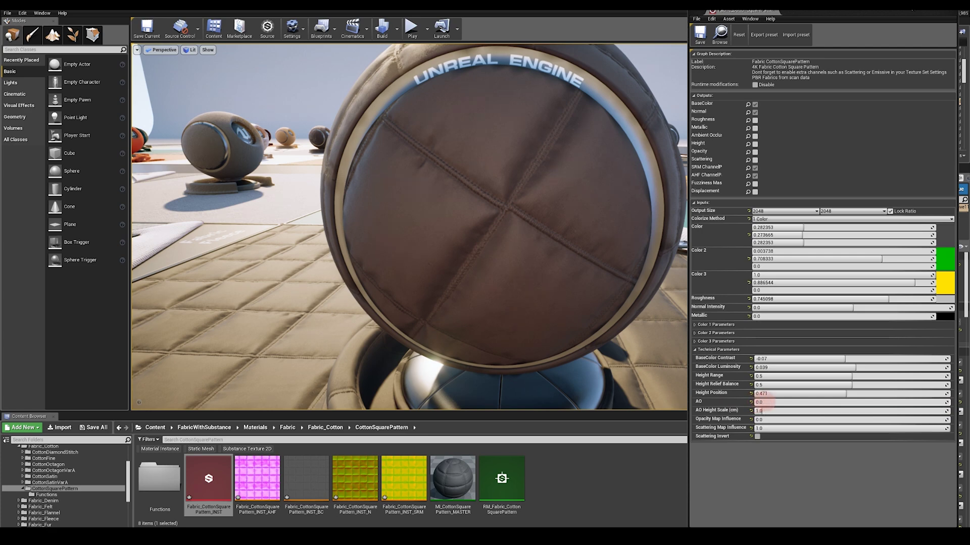
left_click_drag(771, 402, 949, 402)
right_click_drag(299, 258, 535, 333)
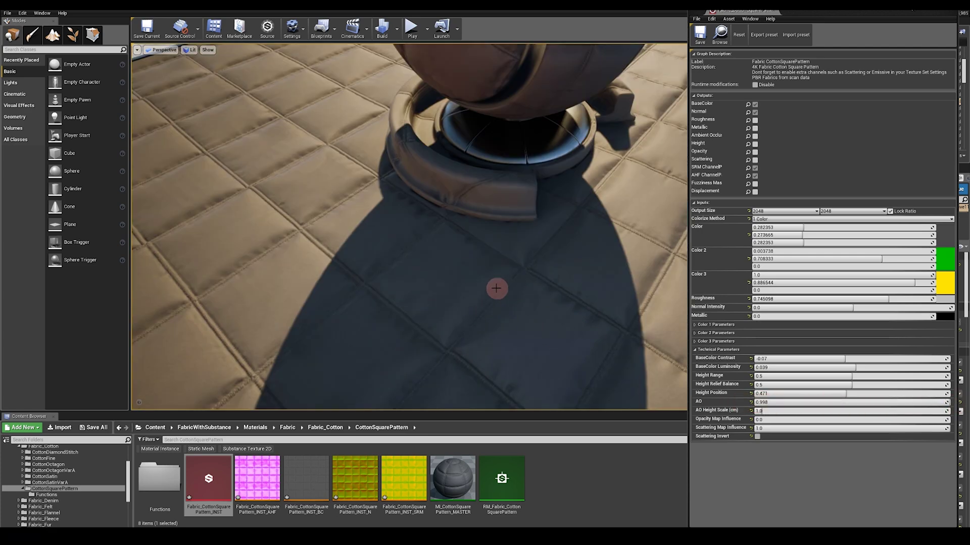
right_click_drag(491, 289, 733, 415)
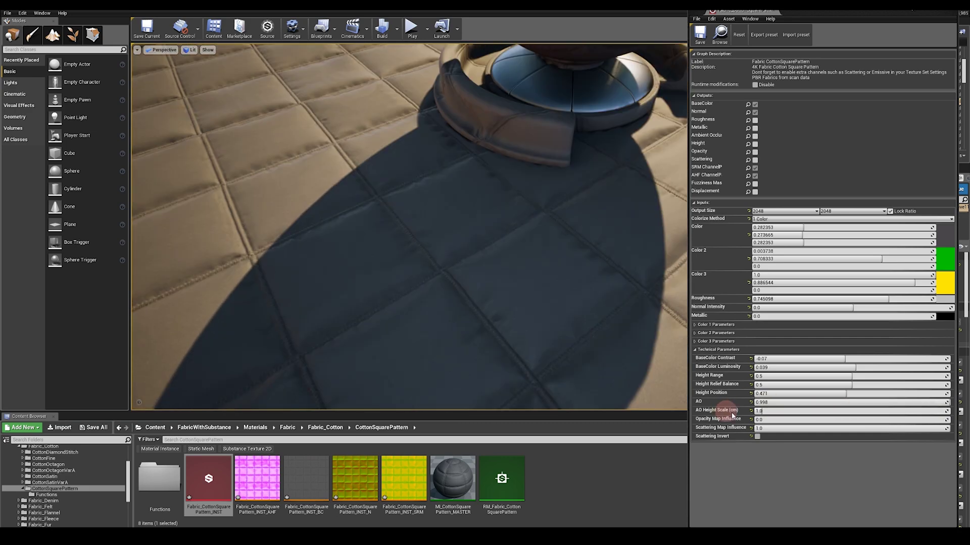
Step: Try an AO Height Scale of 7.325 cm on the fabric, and reset AO and AO Height Scale to their defaults of 1.0
left_click(764, 411)
left_click_drag(763, 413, 799, 412)
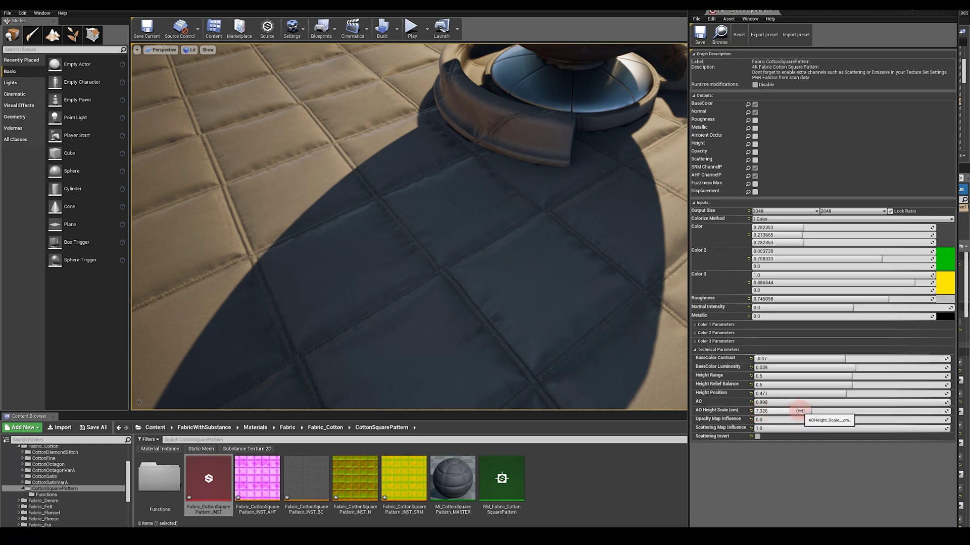
left_click(631, 307)
left_click(308, 392)
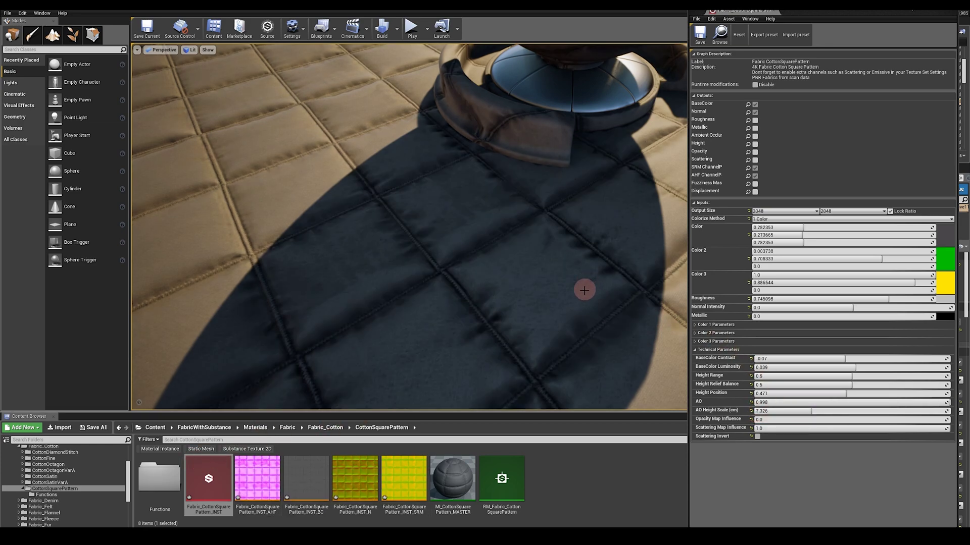
right_click_drag(478, 309, 592, 213)
left_click_drag(593, 213, 457, 318)
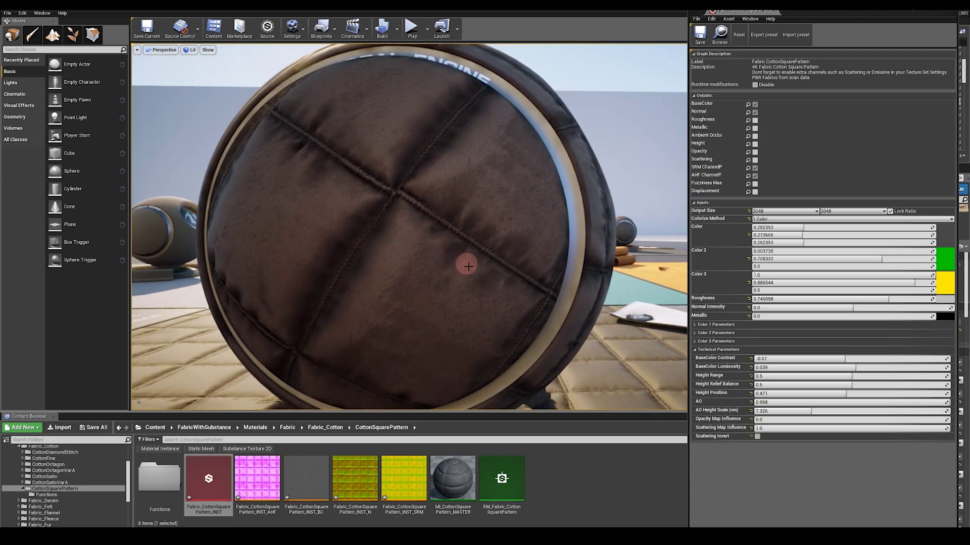
mouse_move(487, 286)
left_mouse_down()
mouse_move(543, 292)
mouse_move(468, 294)
mouse_move(530, 267)
mouse_move(489, 262)
left_mouse_up()
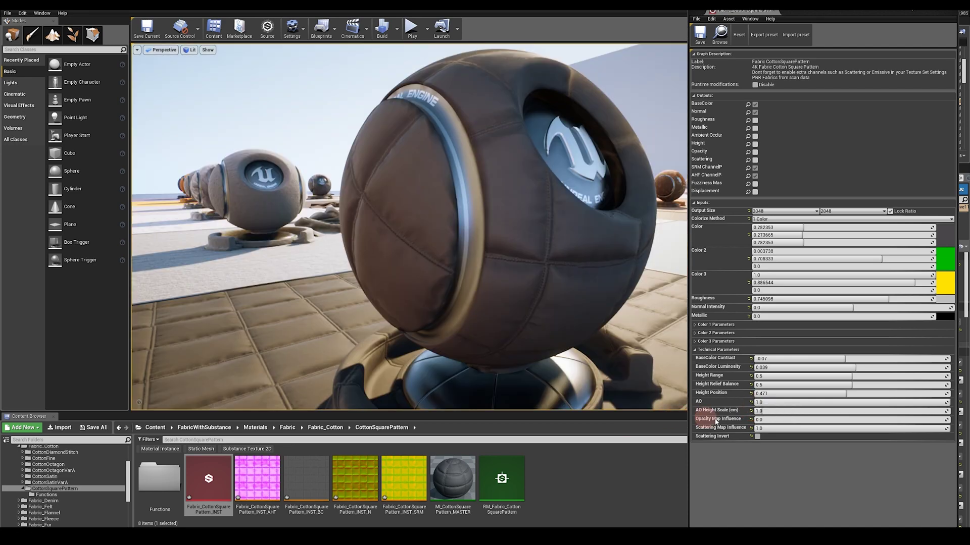
left_click(890, 415)
Step: Examine the fabric's Scattering Map Influence and Scattering Invert parameters
right_click_drag(504, 263, 510, 204)
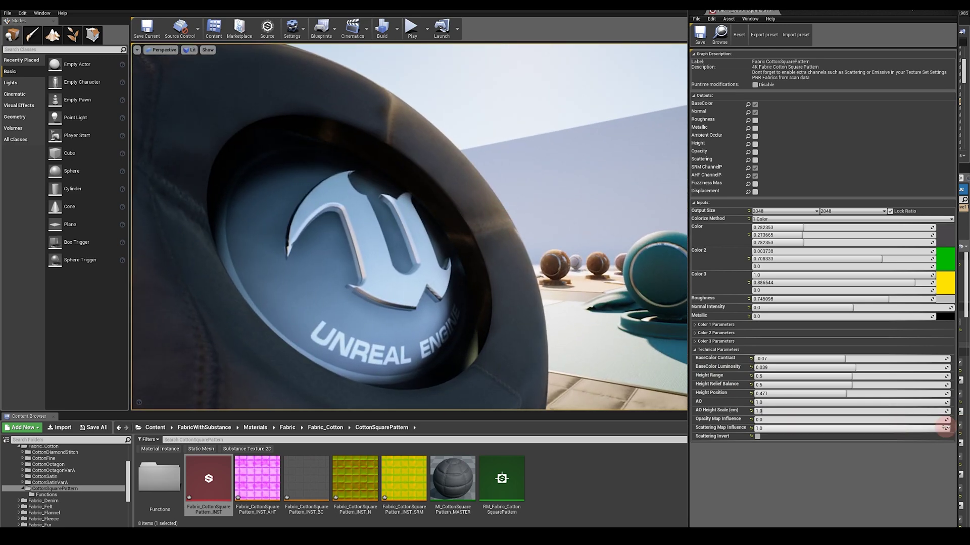
mouse_move(944, 429)
left_mouse_down()
mouse_move(881, 438)
mouse_move(946, 429)
left_mouse_up()
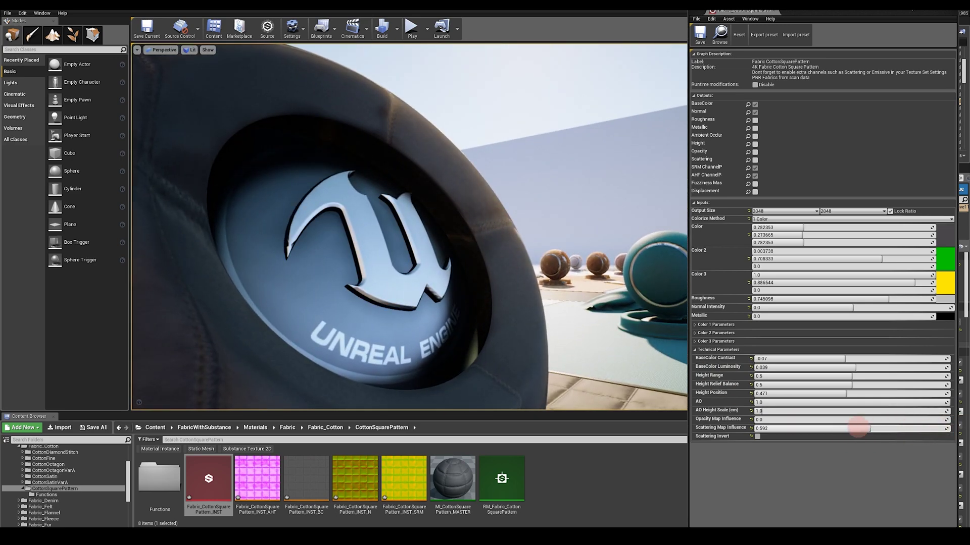
left_click(757, 437)
mouse_move(914, 430)
left_mouse_down()
mouse_move(829, 433)
mouse_move(931, 438)
left_mouse_up()
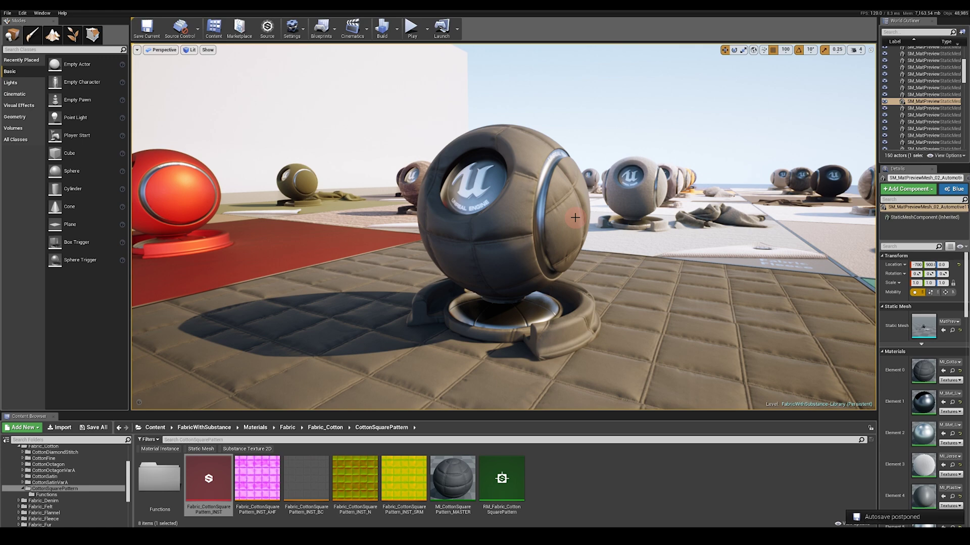
Step: Enlarge the asset browser area and duplicate the Fabric_CottonSquarePattern_INST graph instance, accepting the suggested name
left_click_drag(613, 412, 612, 349)
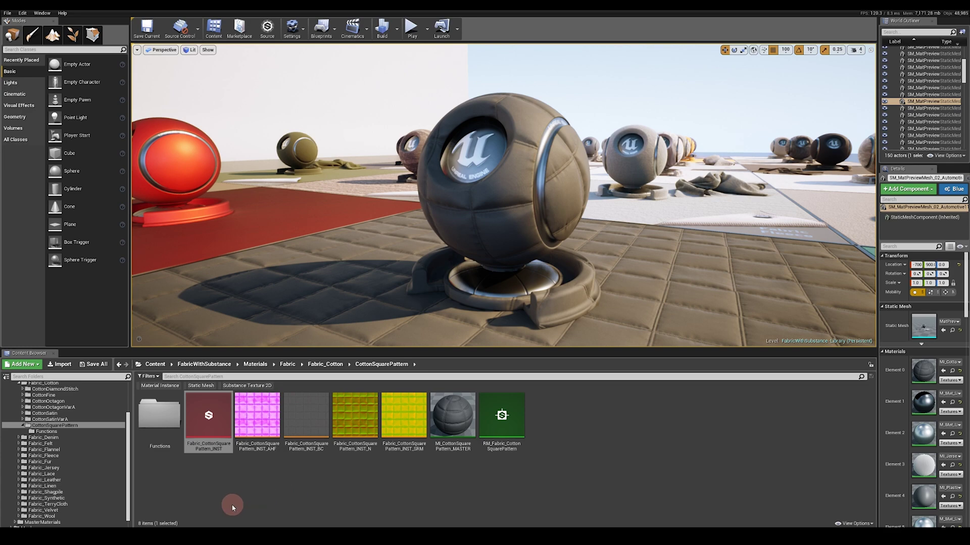
left_click(231, 506)
left_click(209, 419)
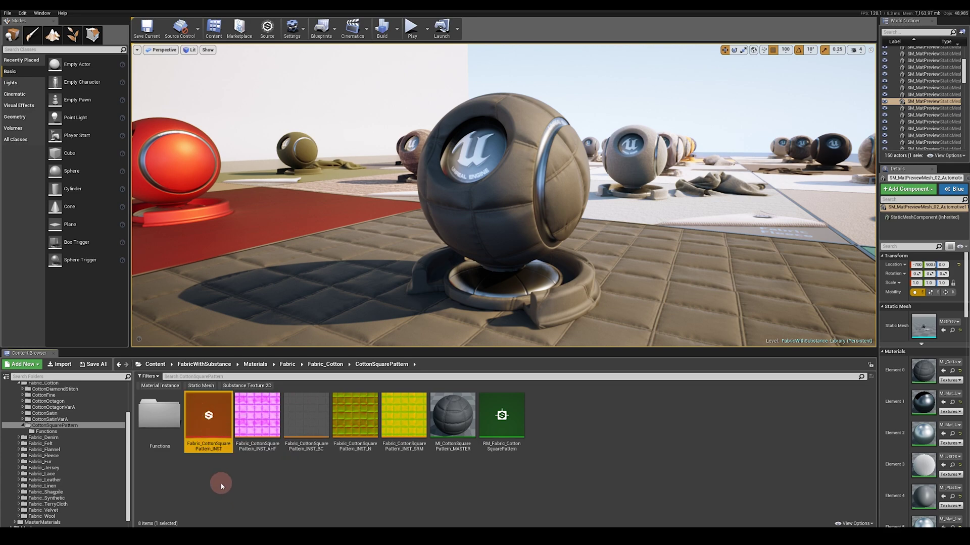
right_click(208, 422)
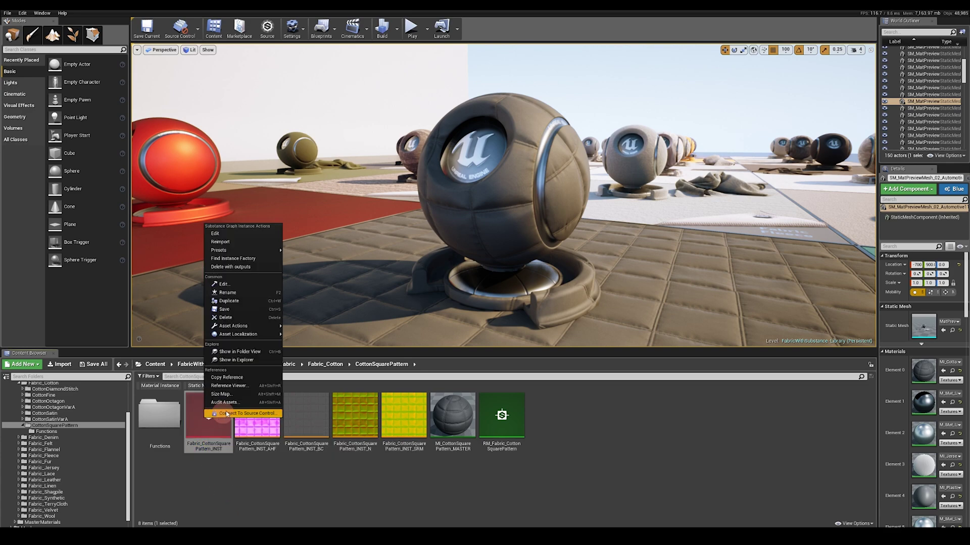
left_click(248, 301)
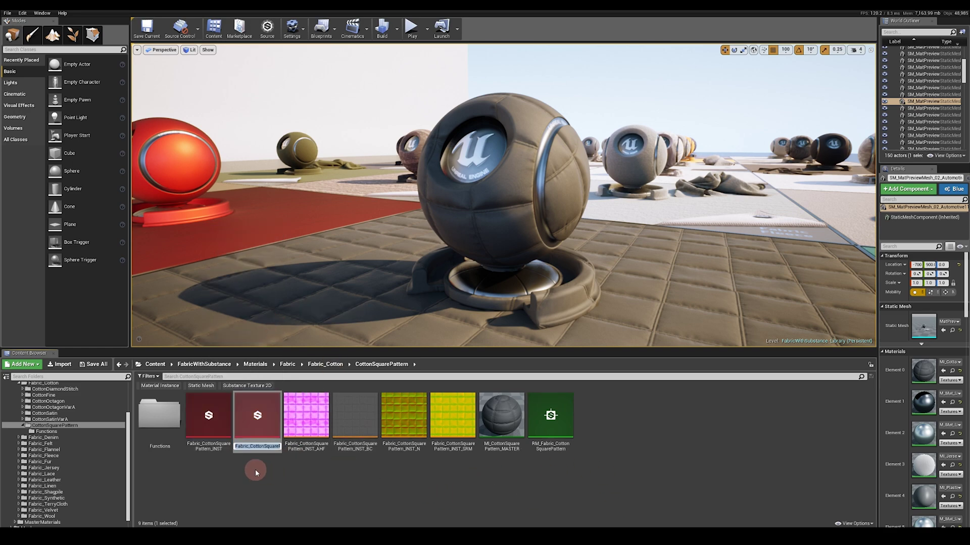
key("Return")
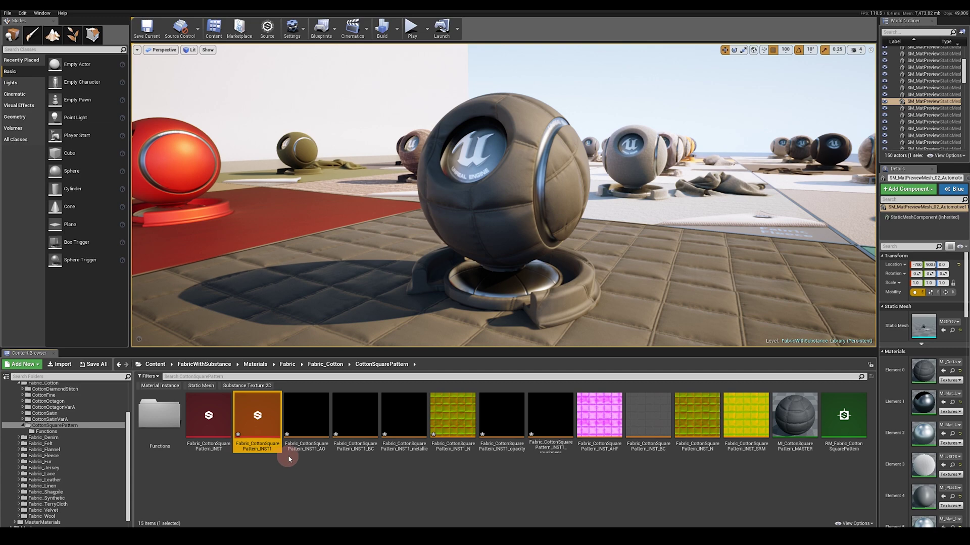
Step: Limit the duplicated graph instance's outputs to BaseColor, Normal and the SRM and AHF channel packs
double_click(257, 415)
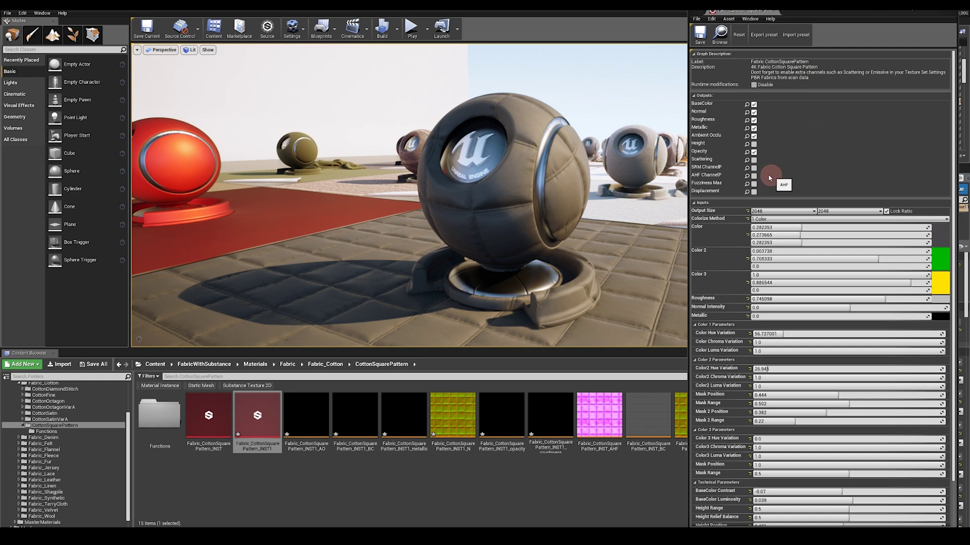
left_click(754, 168)
left_click(753, 176)
left_click(754, 160)
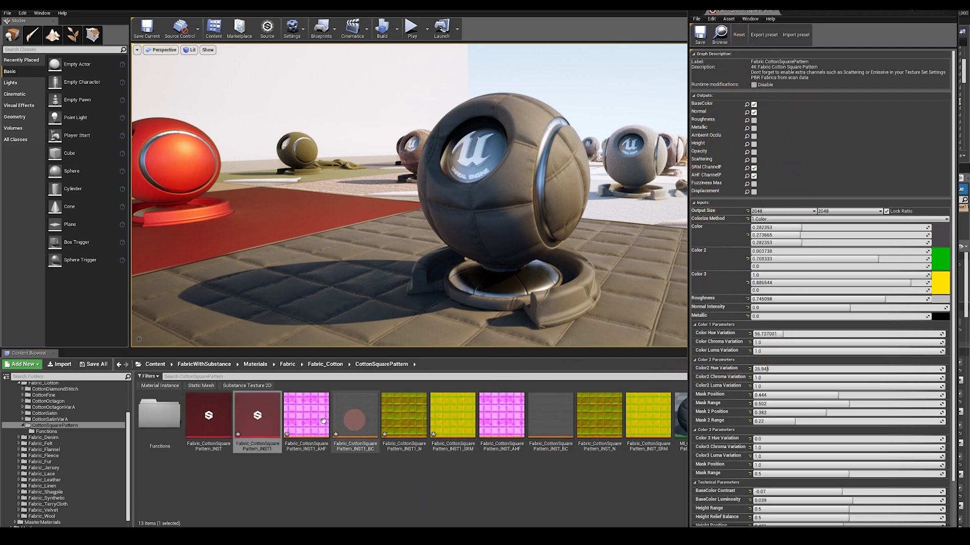
left_click_drag(688, 451, 722, 453)
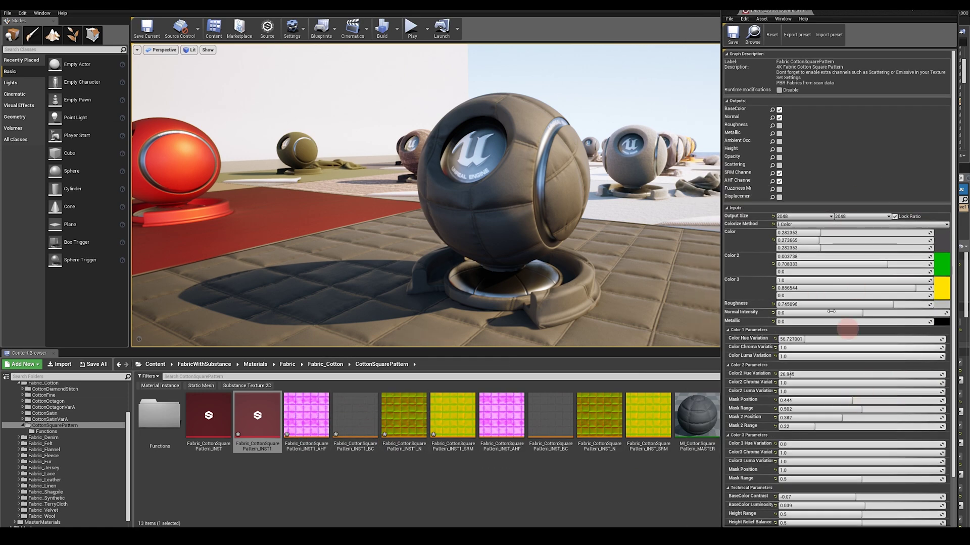
left_click(407, 464)
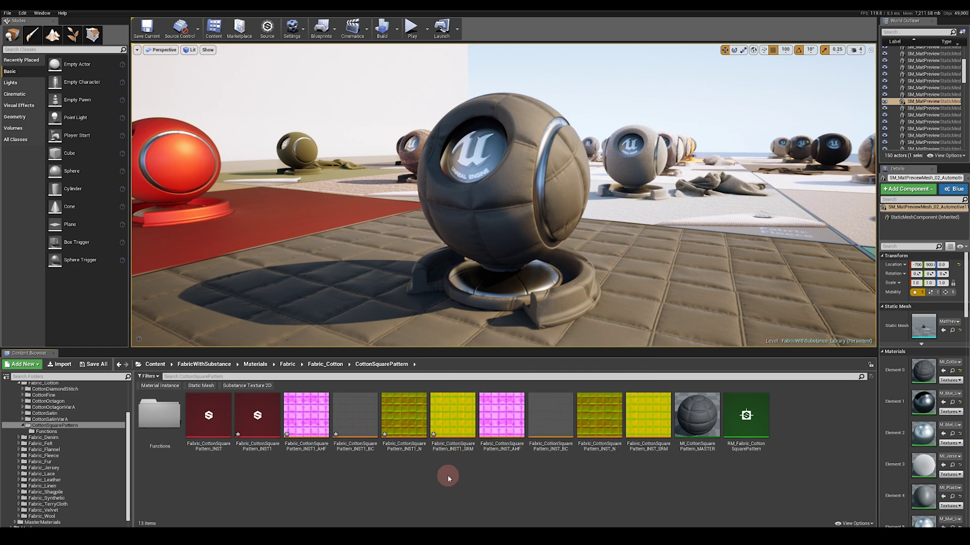
Step: Turn off sRGB for the duplicated instance's SRM and AHF textures and close their editors
double_click(462, 421)
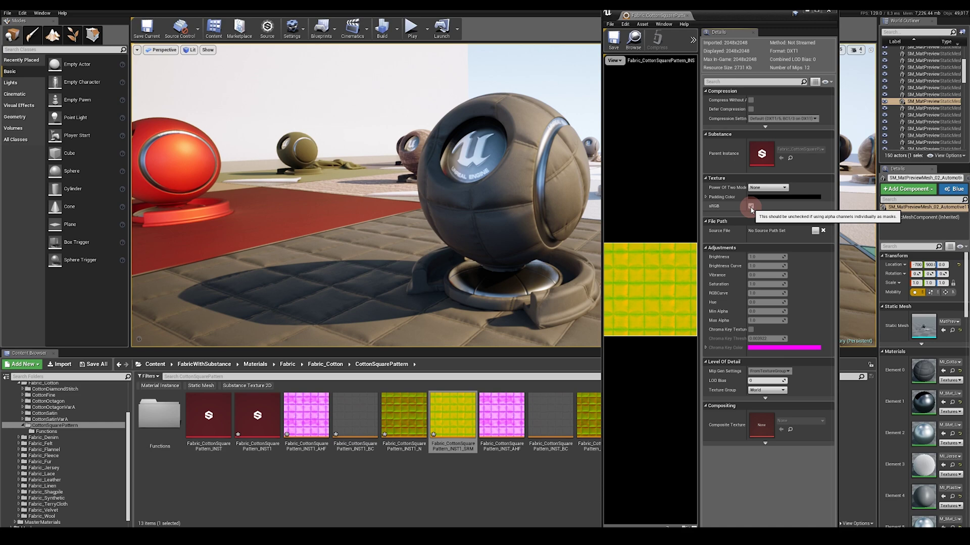
double_click(306, 415)
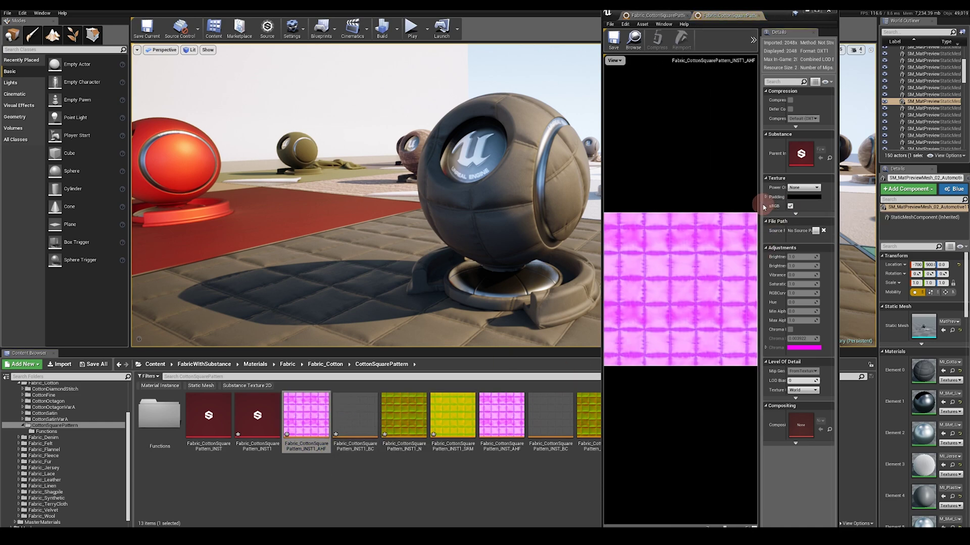
left_click(791, 208)
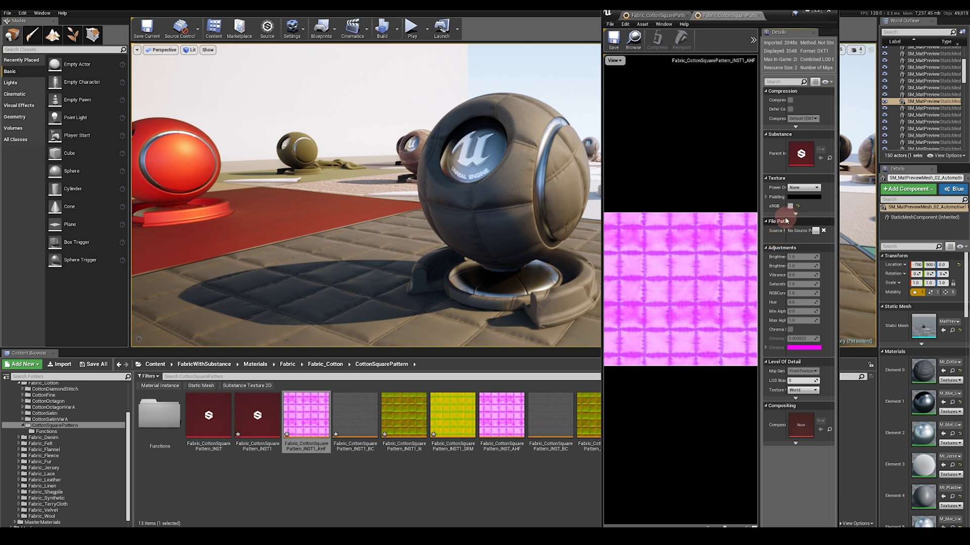
left_click(655, 15)
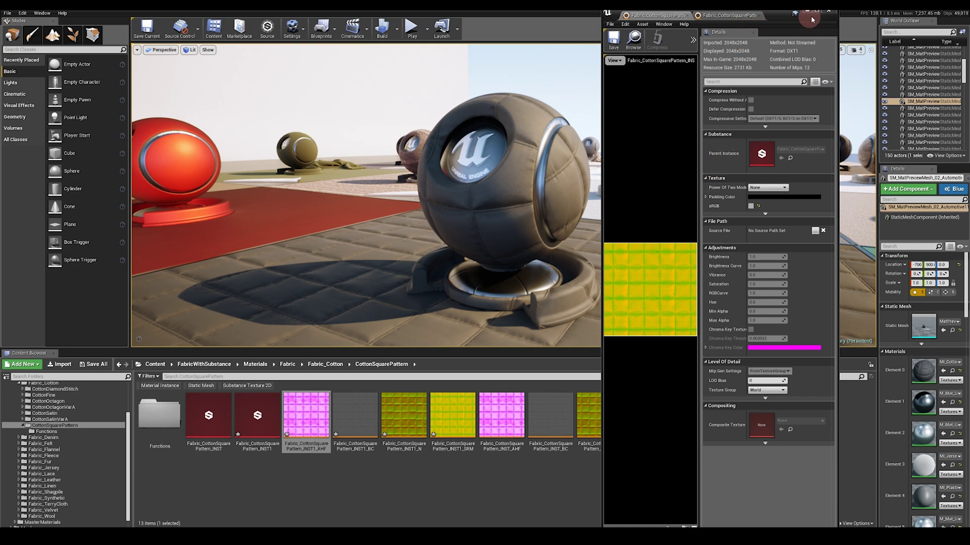
left_click(827, 16)
left_click(639, 483)
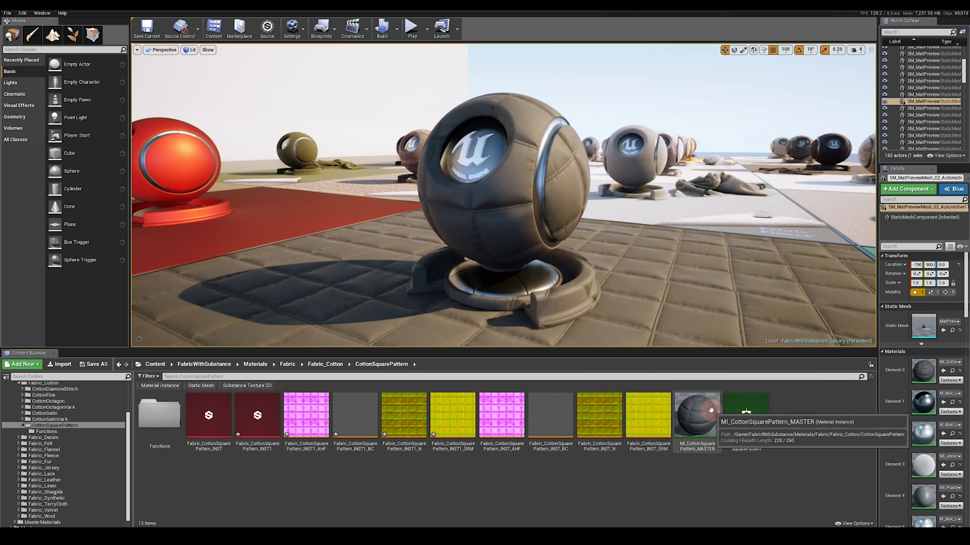
Step: Duplicate the MI_CottonSquarePattern_MASTER material instance and name the copy MI_CottonSquarePattern_Red
left_click(699, 440)
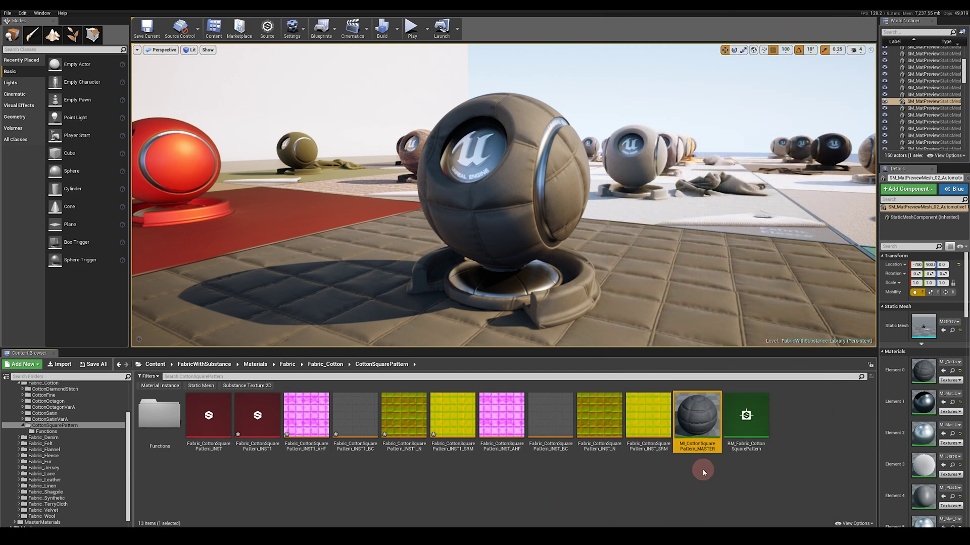
key("ctrl+w")
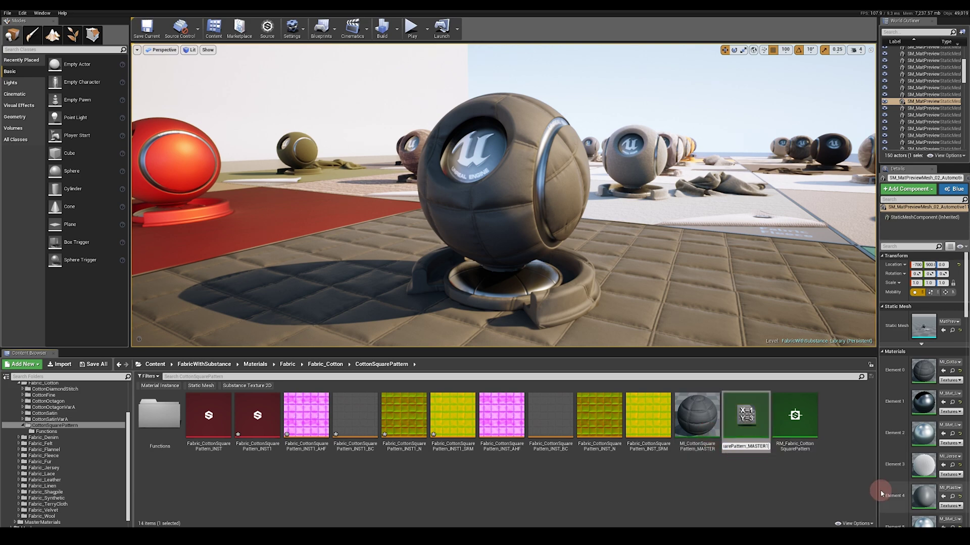
key("BackSpace")
key("BackSpace")
type("Red")
key("Return")
Step: Assign the INST1 BC, N, SRM and AHF textures to the red material instance's BaseColor, Normal, SRM and AHF maps, and close its editor
double_click(742, 419)
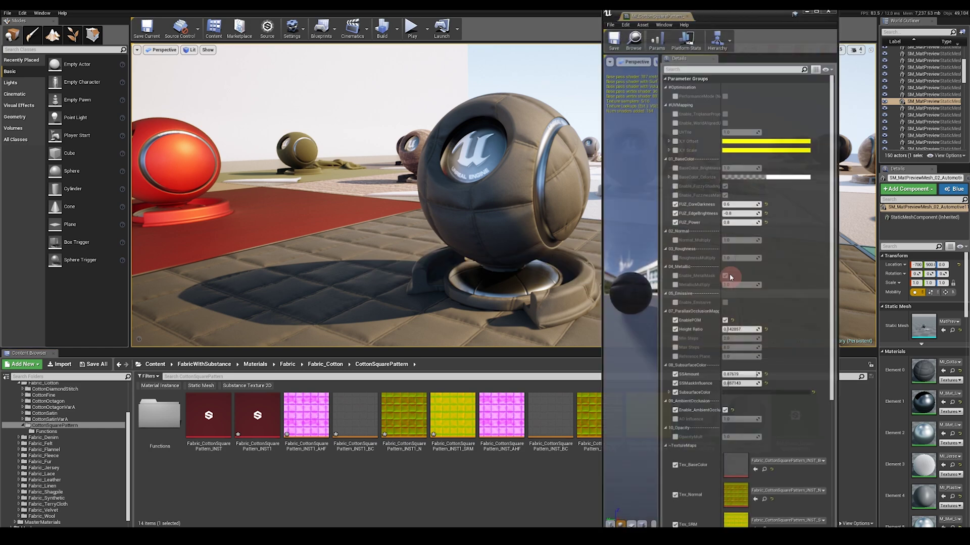
scroll(726, 264, "down", 5)
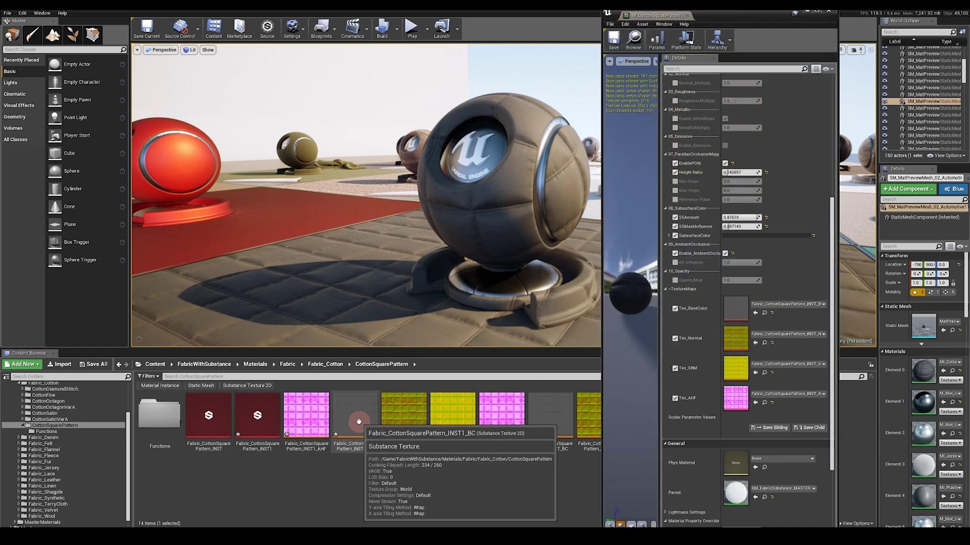
left_click_drag(358, 422, 737, 309)
left_click(404, 422)
left_click_drag(404, 421, 756, 342)
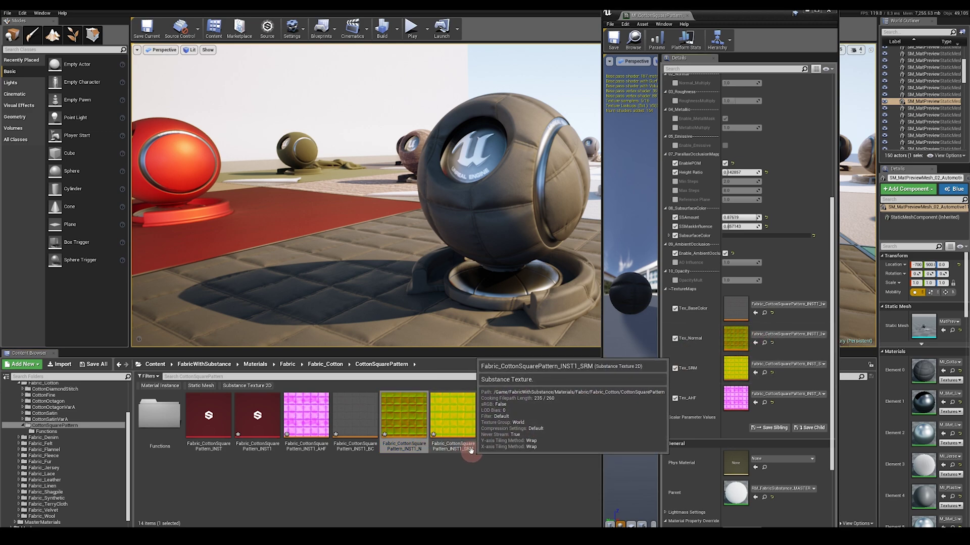
left_click_drag(471, 451, 740, 368)
left_click(318, 447)
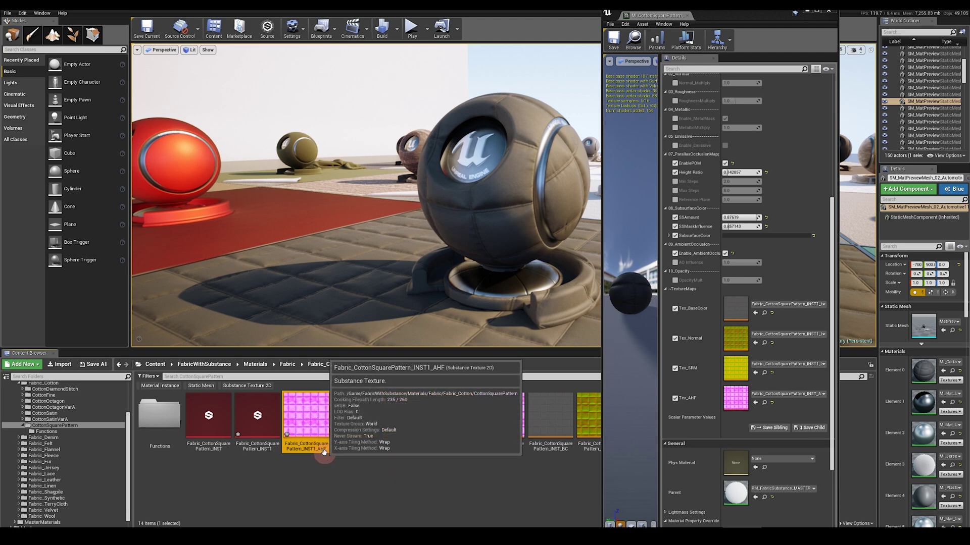
left_click_drag(327, 460, 738, 401)
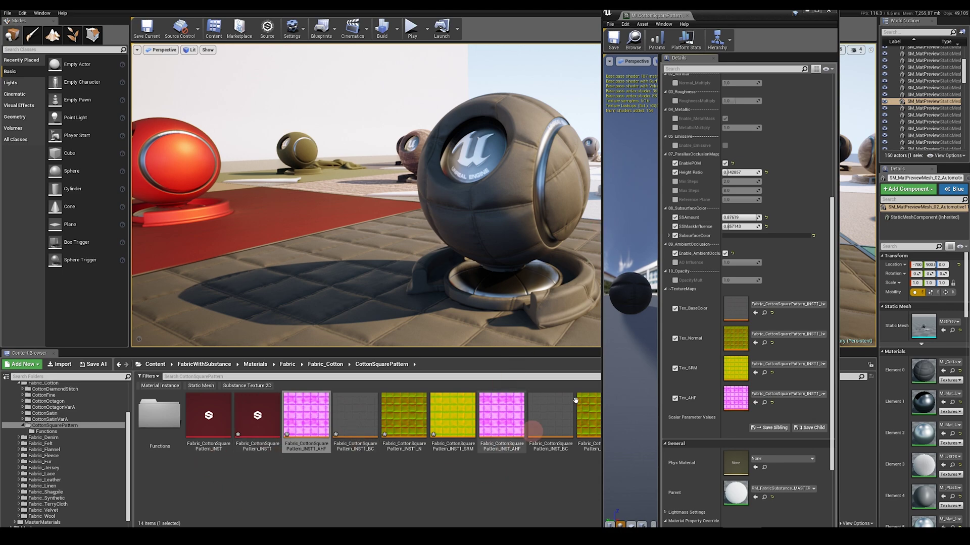
left_click(828, 10)
Step: Change the duplicated Substance graph instance's fabric base color to a bright red
left_click(826, 247)
left_click(742, 307)
left_click_drag(771, 324, 771, 273)
left_click(775, 427)
Step: Apply the MI_CottonSquarePattern_Red material to the large preview ball in the viewport
left_click(746, 417)
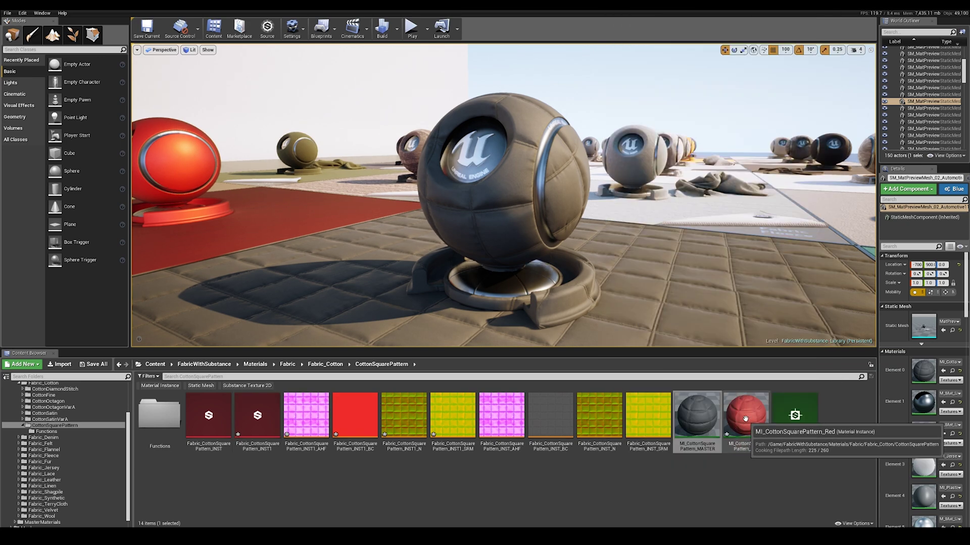
left_click_drag(746, 416, 520, 202)
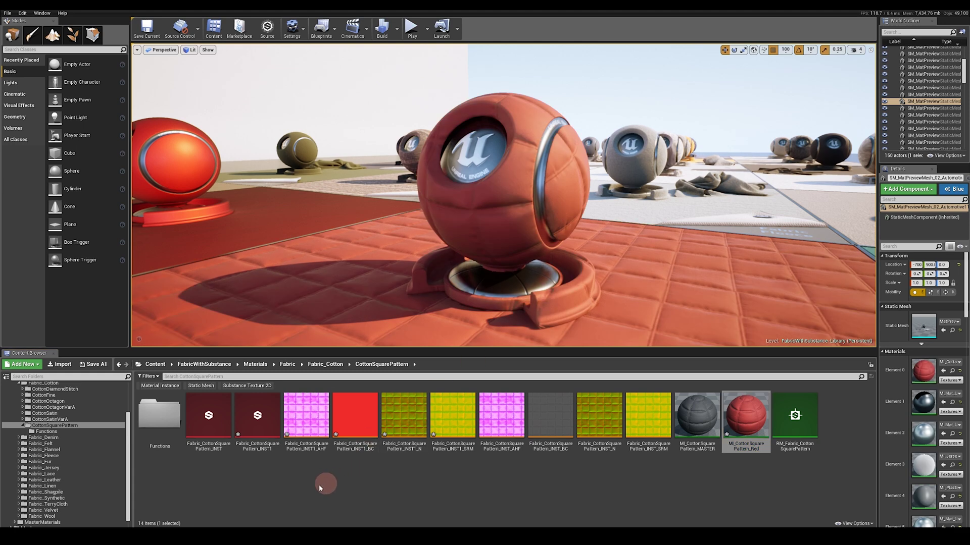